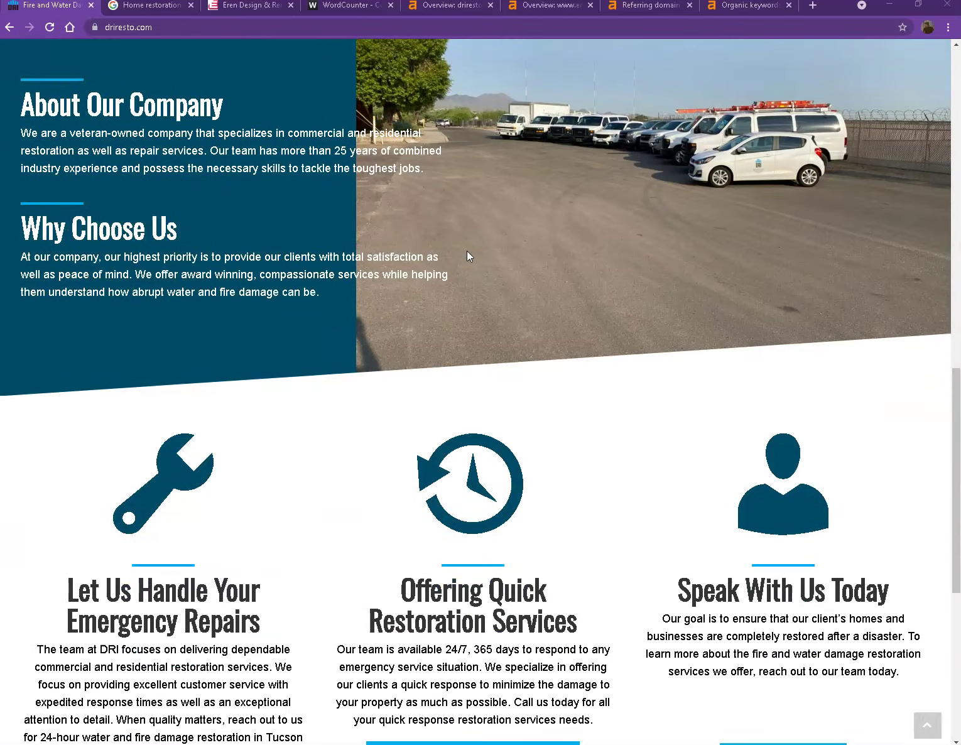
Step: Review the driresto.com homepage content from the service sections and footer back up to the restoration specialists section
{"action": "left_click", "coordinate": [488, 253]}
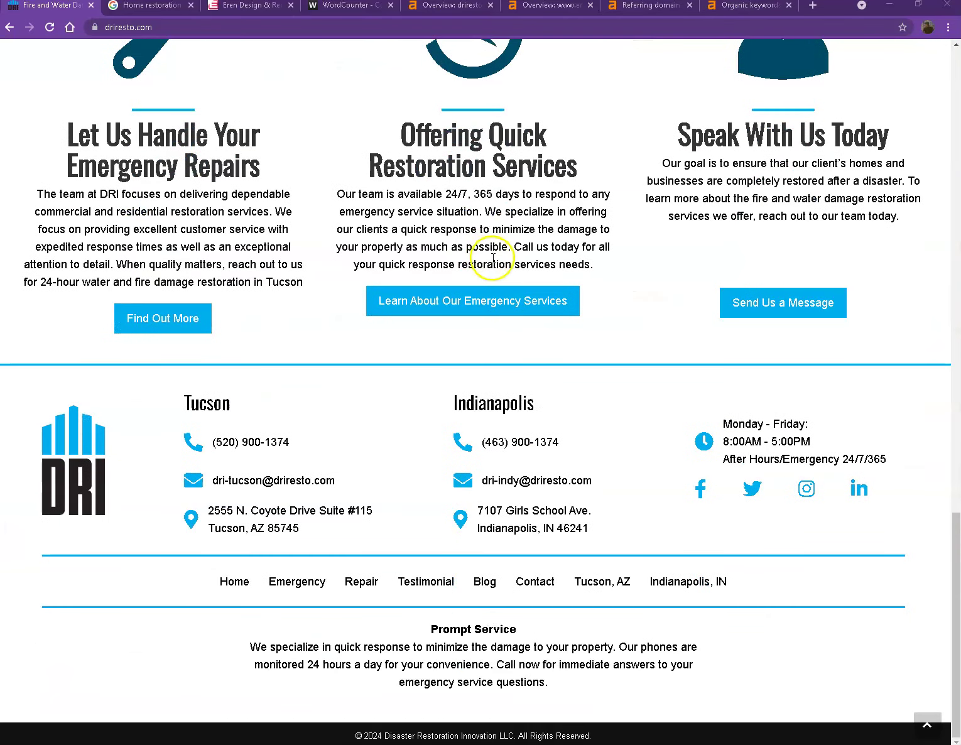
{"action": "scroll", "coordinate": [512, 286], "scroll_direction": "up", "scroll_amount": 3}
{"action": "scroll", "coordinate": [512, 287], "scroll_direction": "up", "scroll_amount": 12}
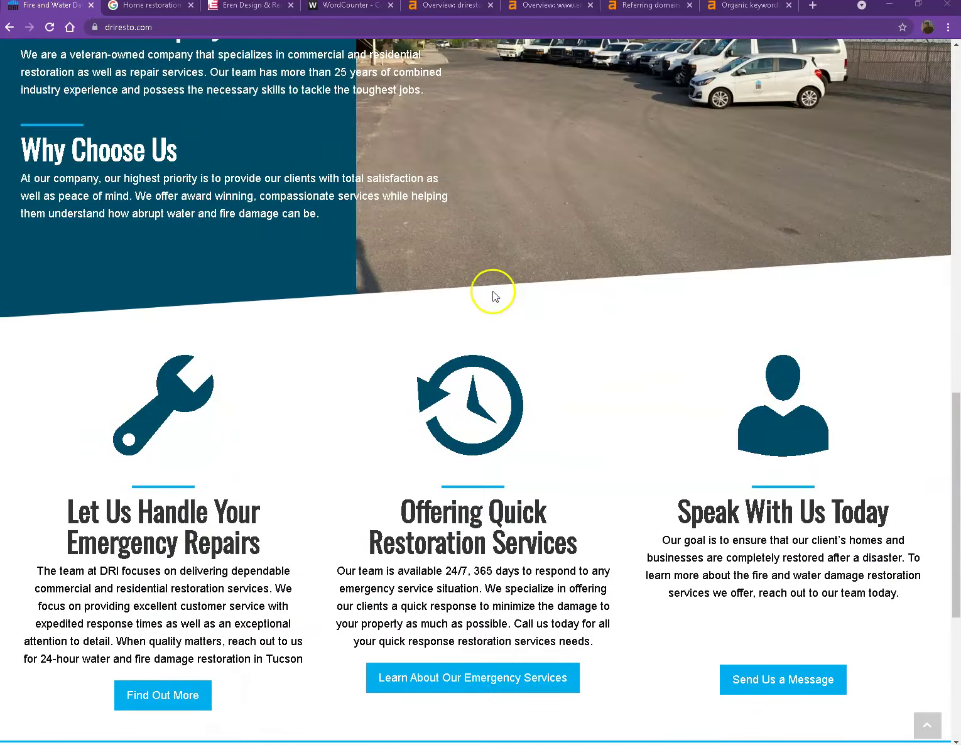
{"action": "scroll", "coordinate": [483, 300], "scroll_direction": "up", "scroll_amount": 2}
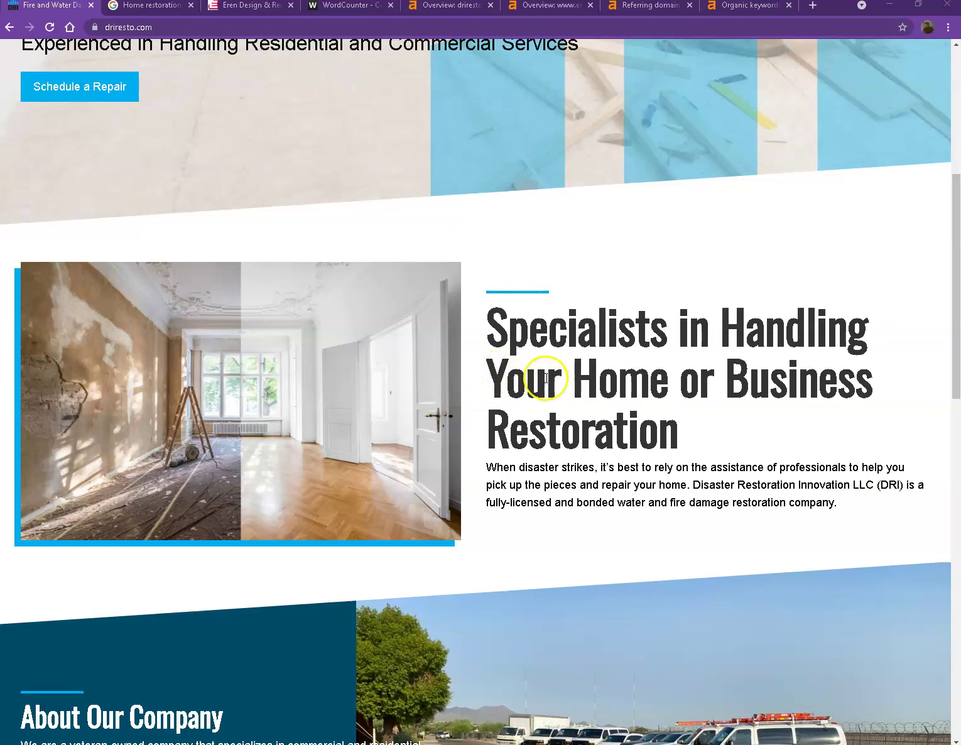
Step: Copy all the driresto.com homepage text into WordCounter to check its word count, and return to the homepage with the selection cleared
{"action": "key", "text": "ctrl+a"}
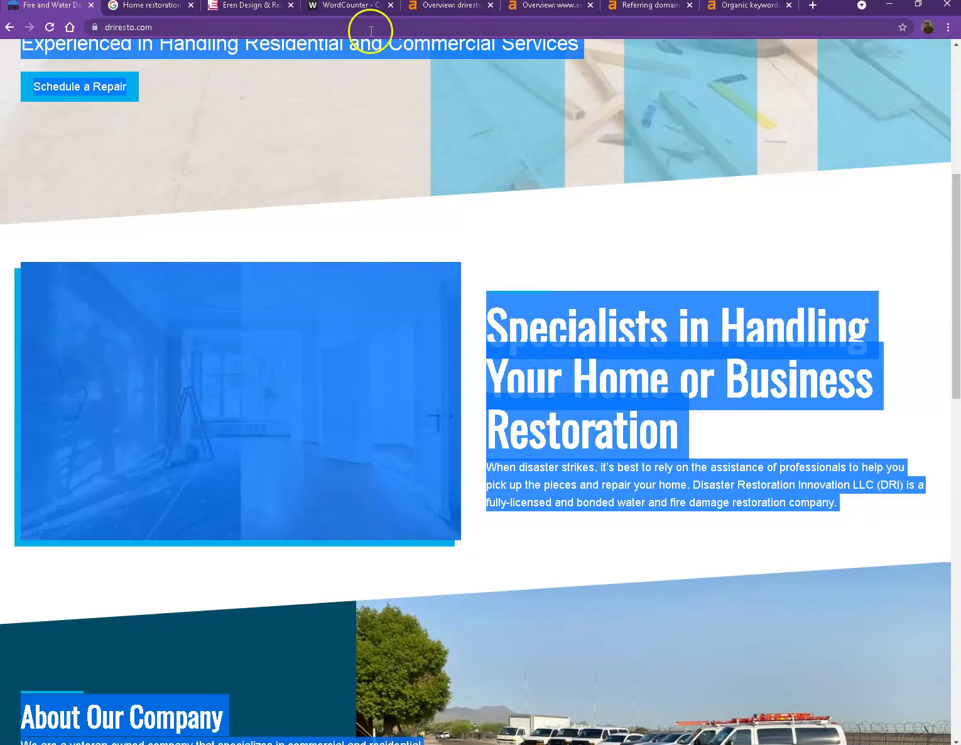
{"action": "left_click", "coordinate": [342, 5]}
{"action": "left_click", "coordinate": [267, 250]}
{"action": "key", "text": "ctrl+a"}
{"action": "key", "text": "ctrl+v"}
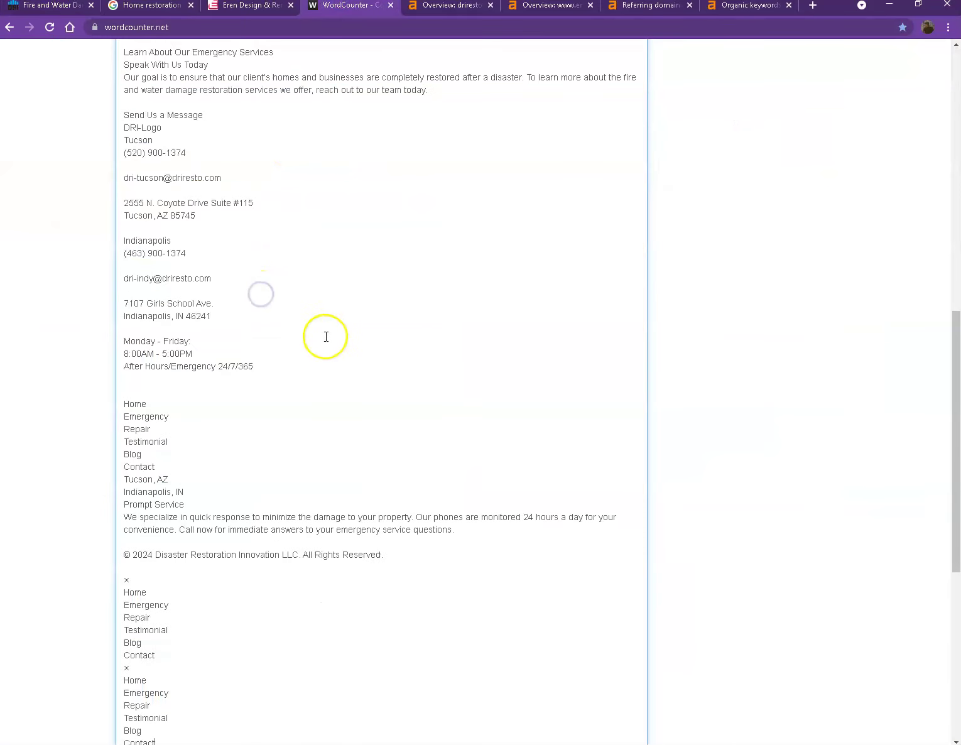
{"action": "scroll", "coordinate": [317, 327], "scroll_direction": "up", "scroll_amount": 9}
{"action": "scroll", "coordinate": [315, 321], "scroll_direction": "up", "scroll_amount": 3}
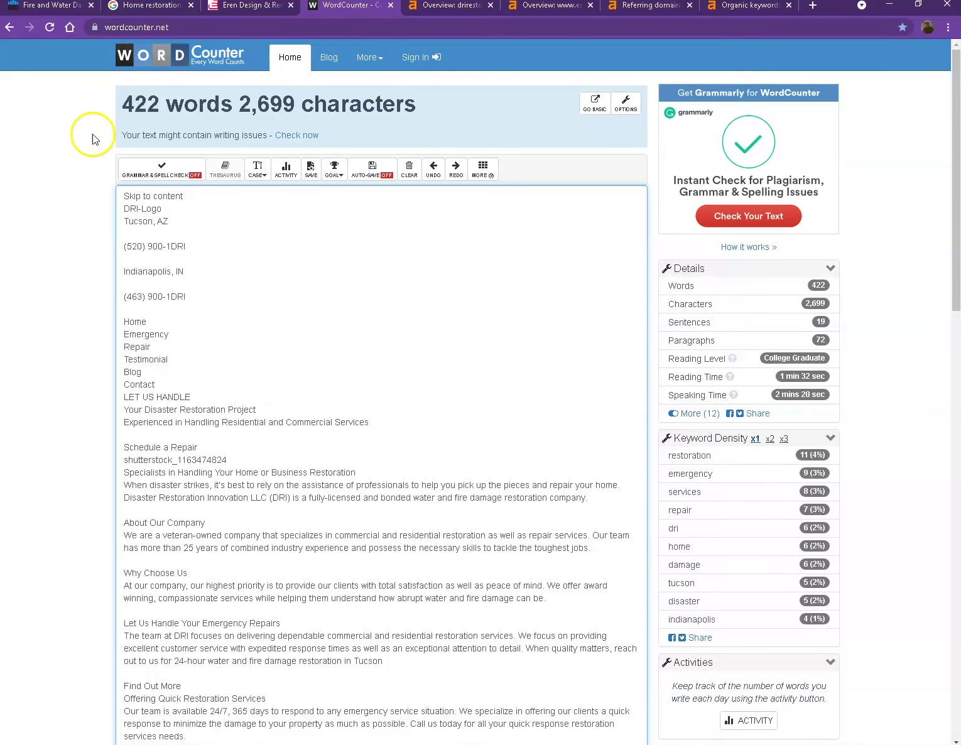
{"action": "left_click", "coordinate": [65, 9]}
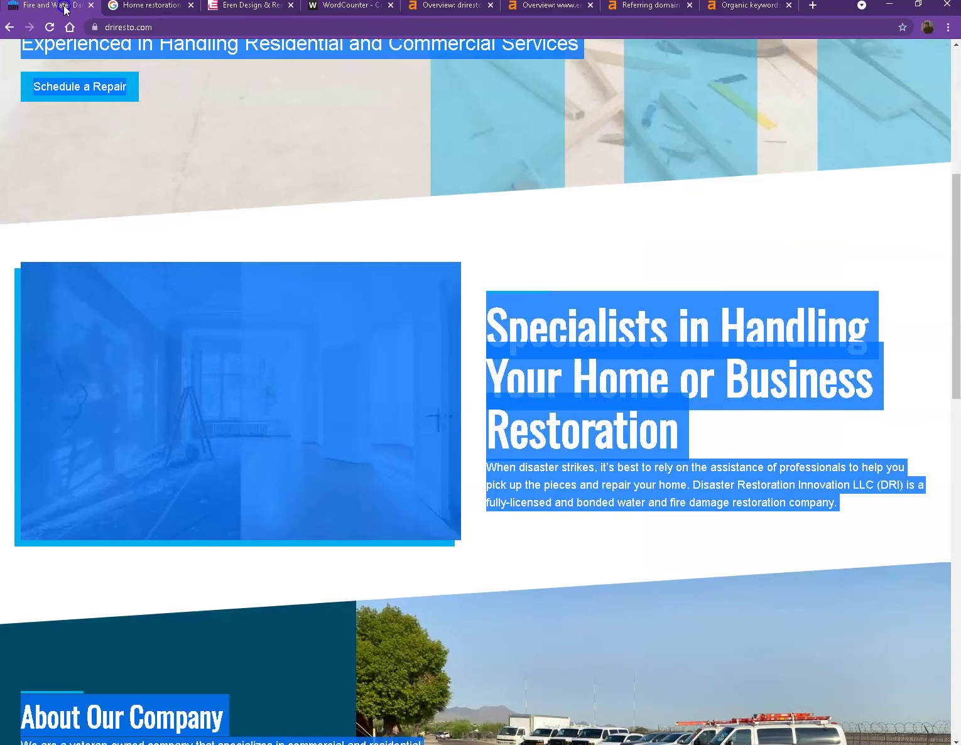
{"action": "left_click", "coordinate": [331, 208]}
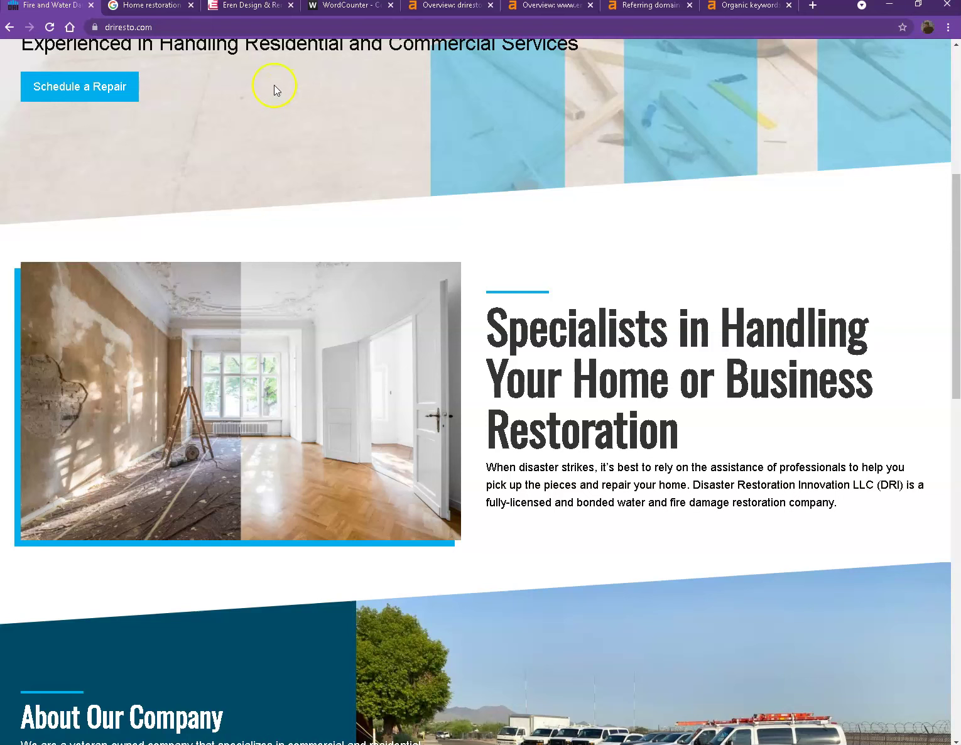
Step: Examine the Google results for "Home restoration in Tucson AZ", covering the map's business listings and the organic results below
{"action": "left_click", "coordinate": [144, 7]}
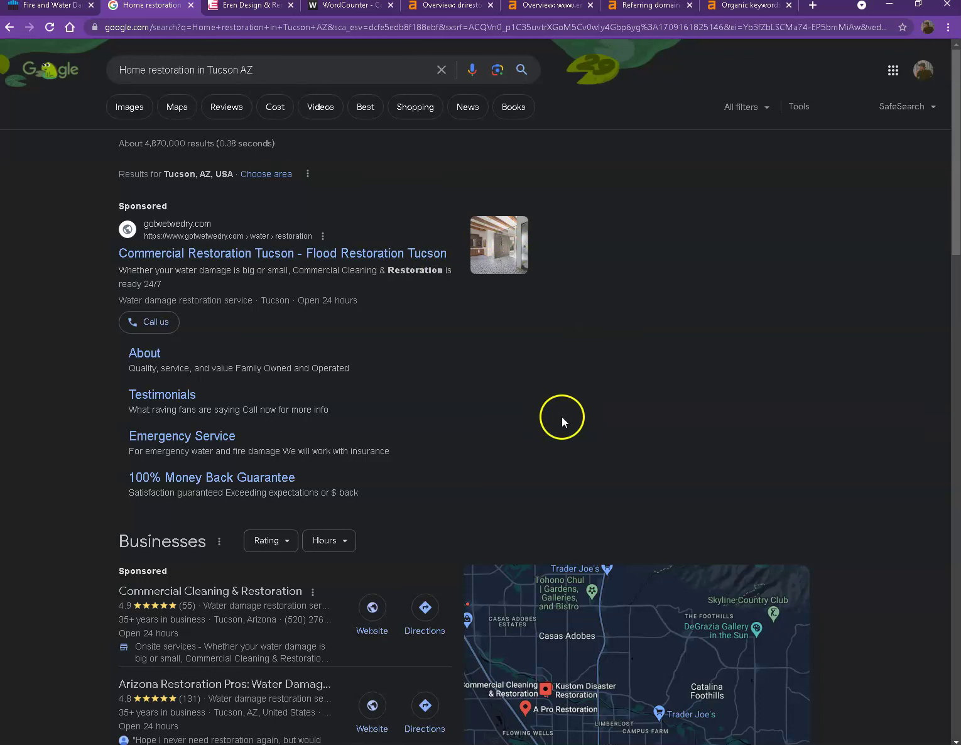
{"action": "scroll", "coordinate": [514, 383], "scroll_direction": "down", "scroll_amount": 3}
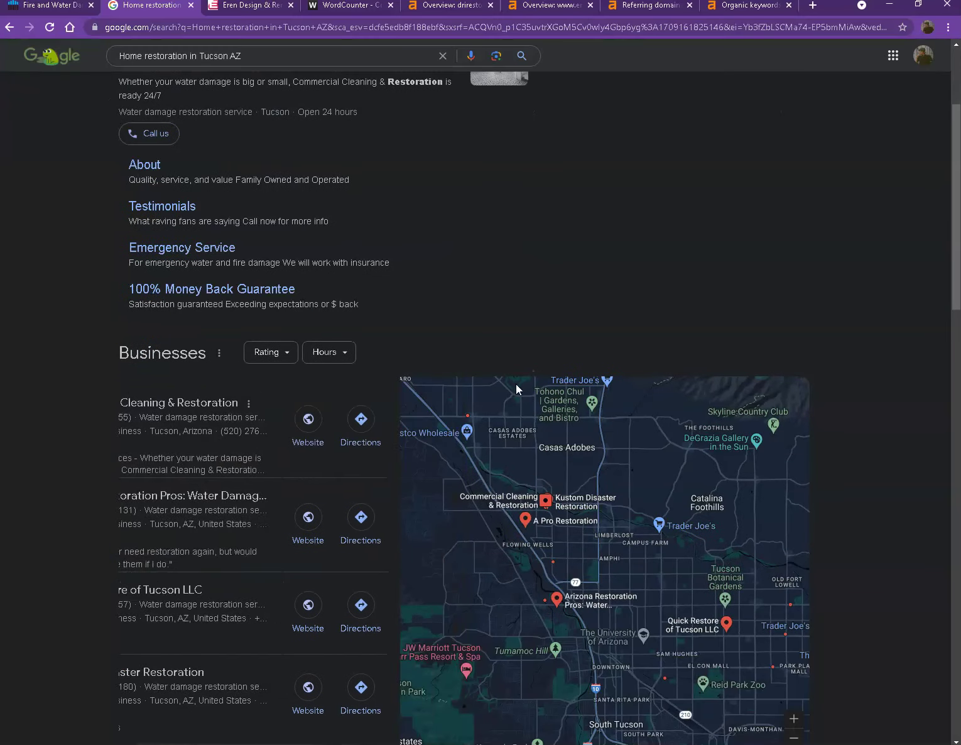
{"action": "left_click", "coordinate": [516, 384]}
{"action": "scroll", "coordinate": [867, 268], "scroll_direction": "down", "scroll_amount": 3}
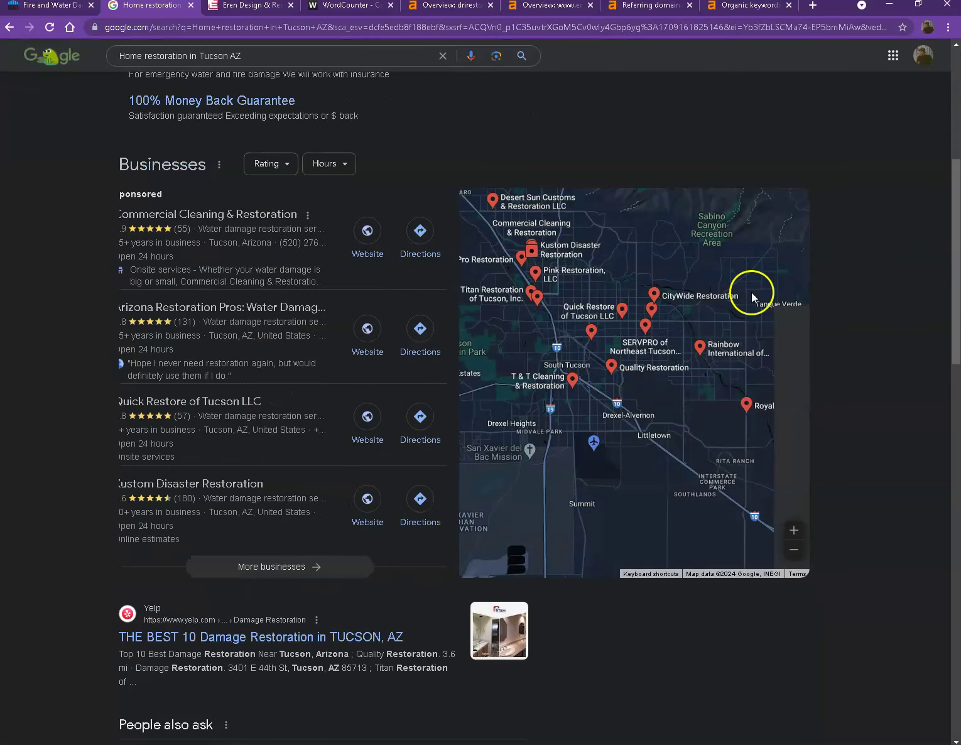
{"action": "mouse_move", "coordinate": [254, 311]}
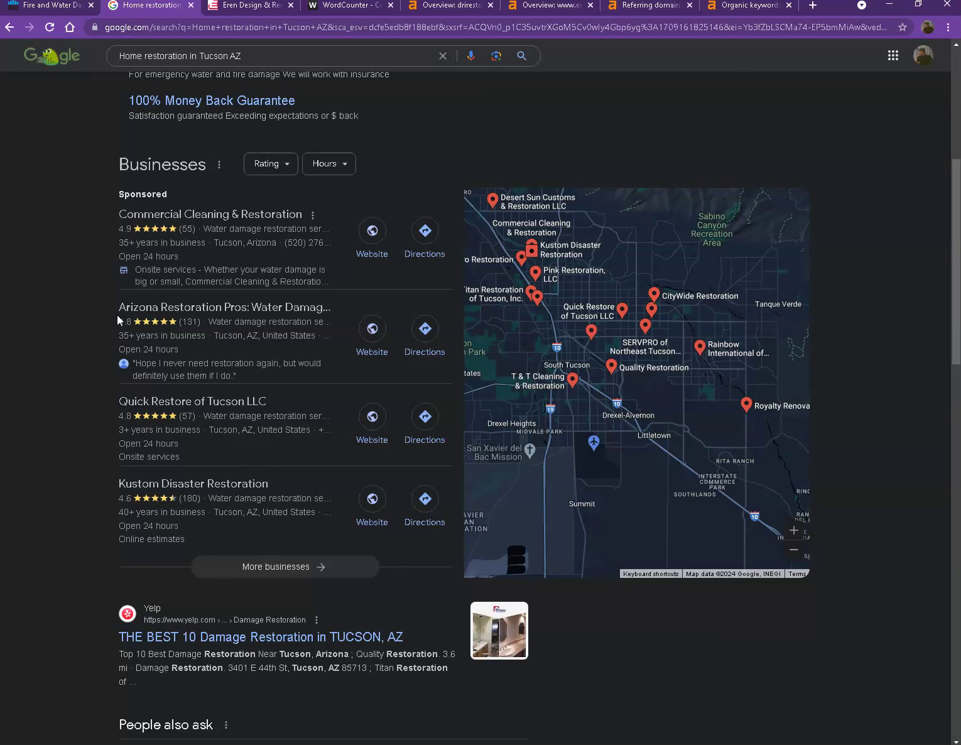
{"action": "left_click", "coordinate": [124, 306]}
{"action": "scroll", "coordinate": [76, 286], "scroll_direction": "down", "scroll_amount": 10}
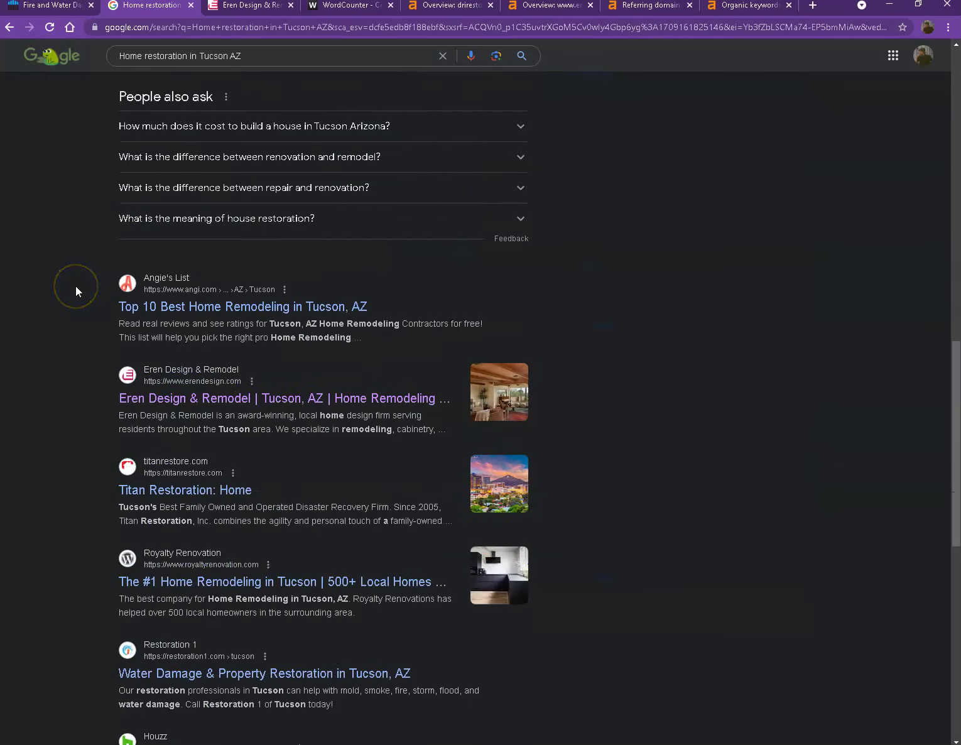
{"action": "scroll", "coordinate": [62, 340], "scroll_direction": "down", "scroll_amount": 2}
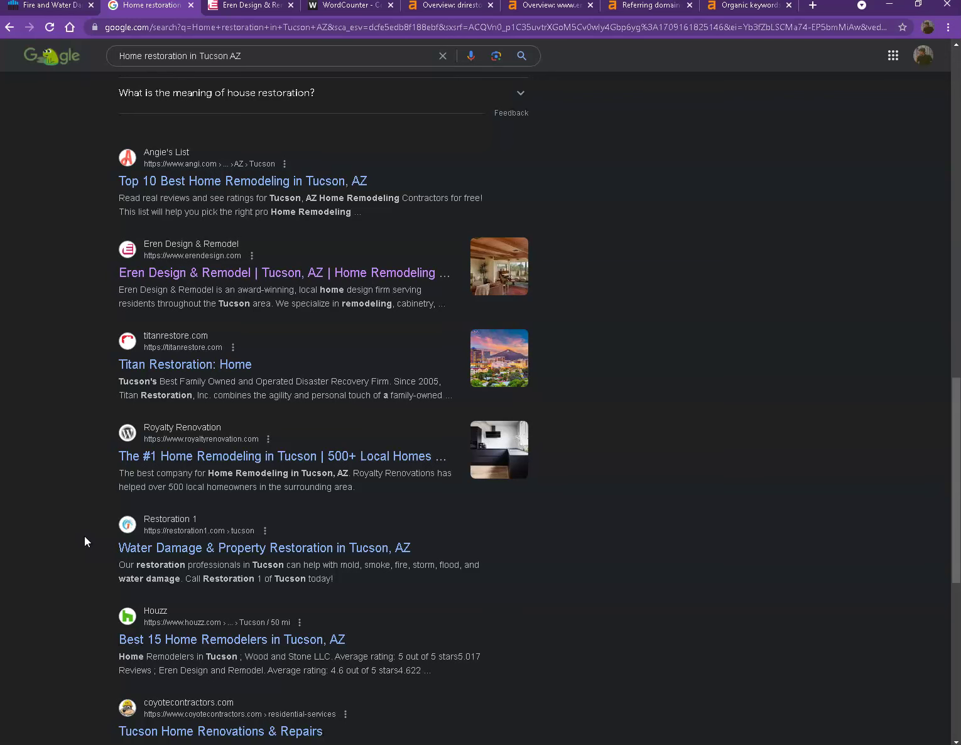
{"action": "scroll", "coordinate": [264, 377], "scroll_direction": "down", "scroll_amount": 2}
{"action": "scroll", "coordinate": [279, 369], "scroll_direction": "up", "scroll_amount": 1}
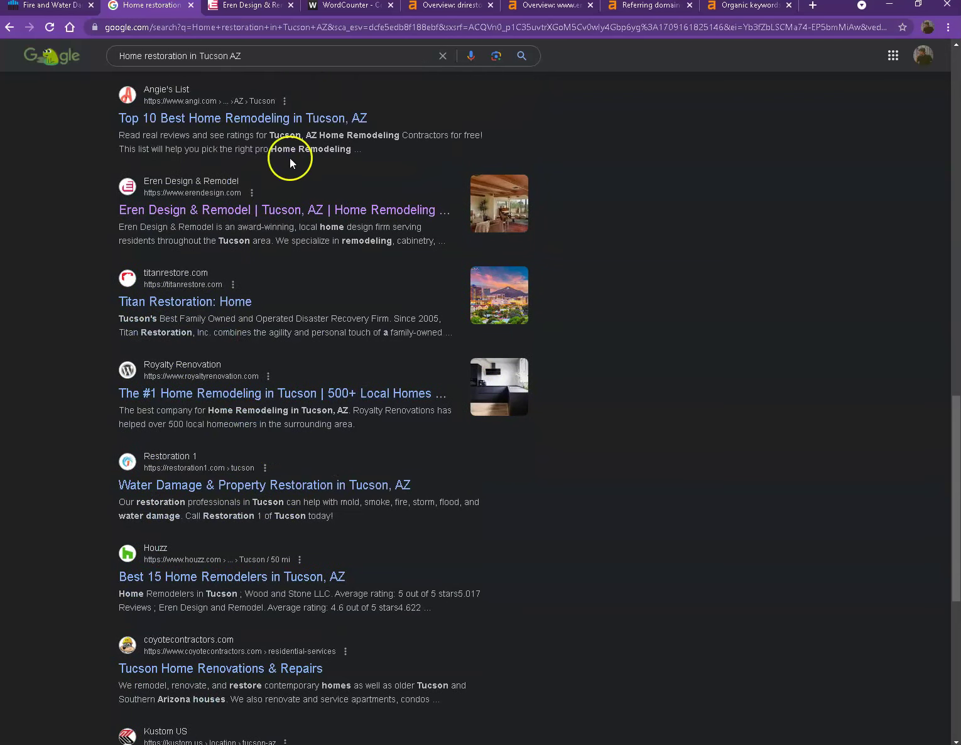
Step: Look through the competitor homepage erendesign.com, including its remodeling services, project photos and cabinetry sections
{"action": "left_click", "coordinate": [250, 15]}
{"action": "mouse_move", "coordinate": [263, 70]}
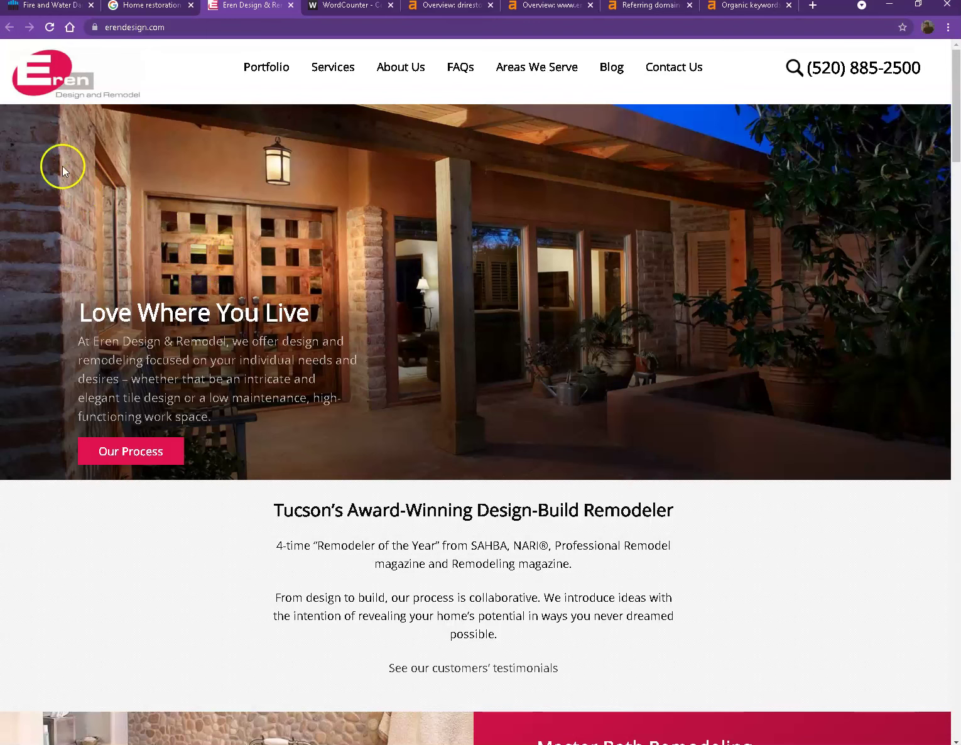
{"action": "scroll", "coordinate": [386, 308], "scroll_direction": "down", "scroll_amount": 10}
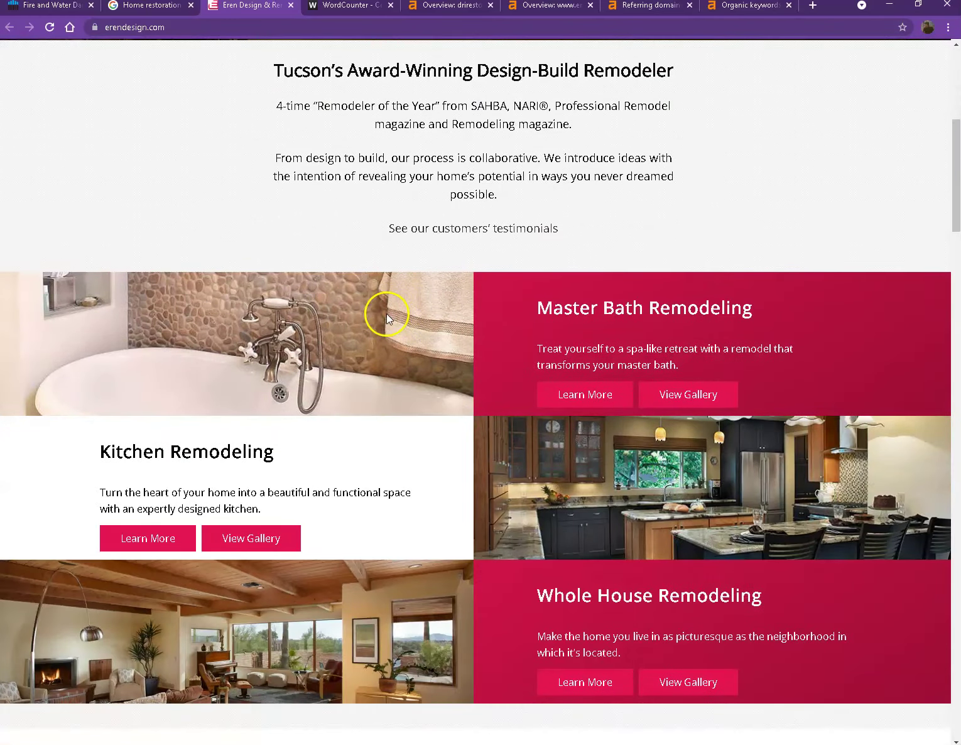
{"action": "scroll", "coordinate": [413, 318], "scroll_direction": "down", "scroll_amount": 13}
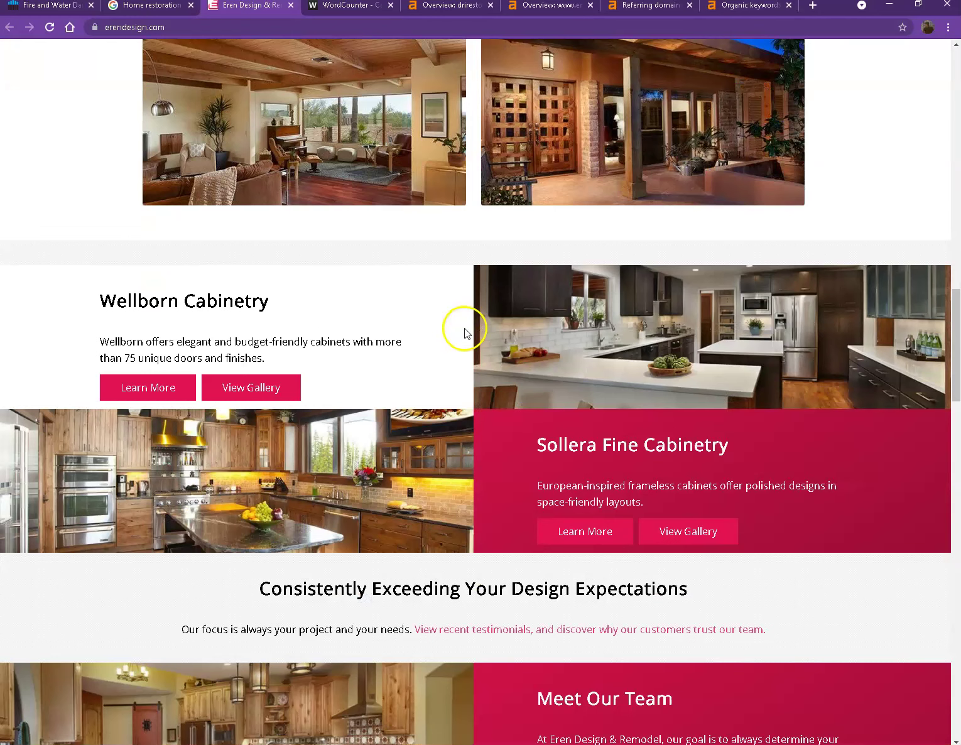
{"action": "left_click", "coordinate": [444, 9]}
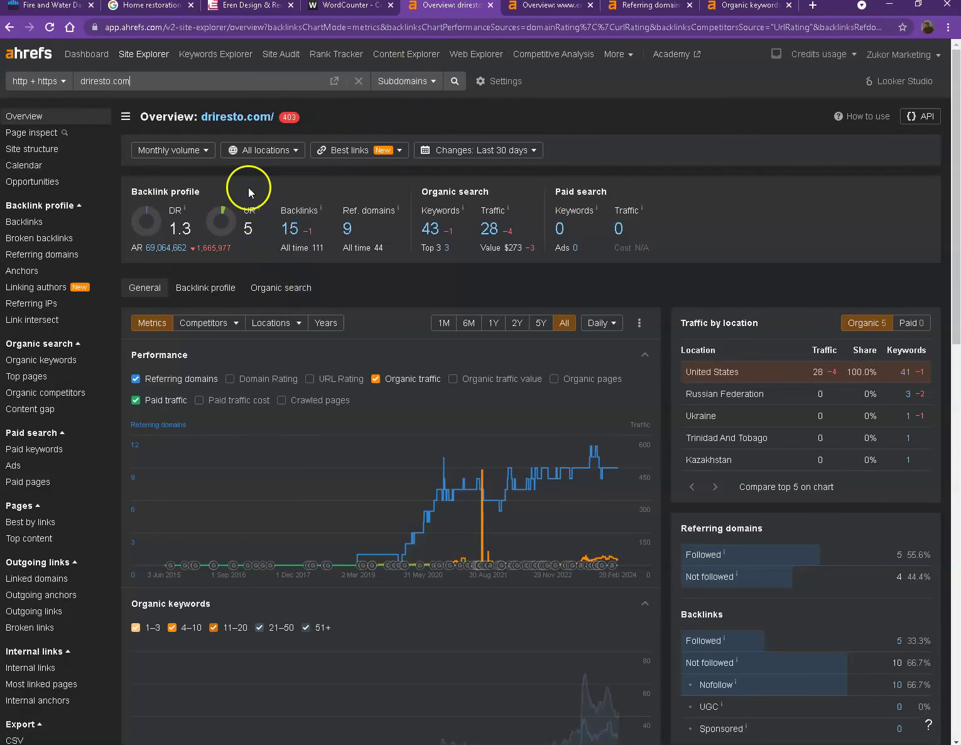
{"action": "left_click", "coordinate": [44, 63]}
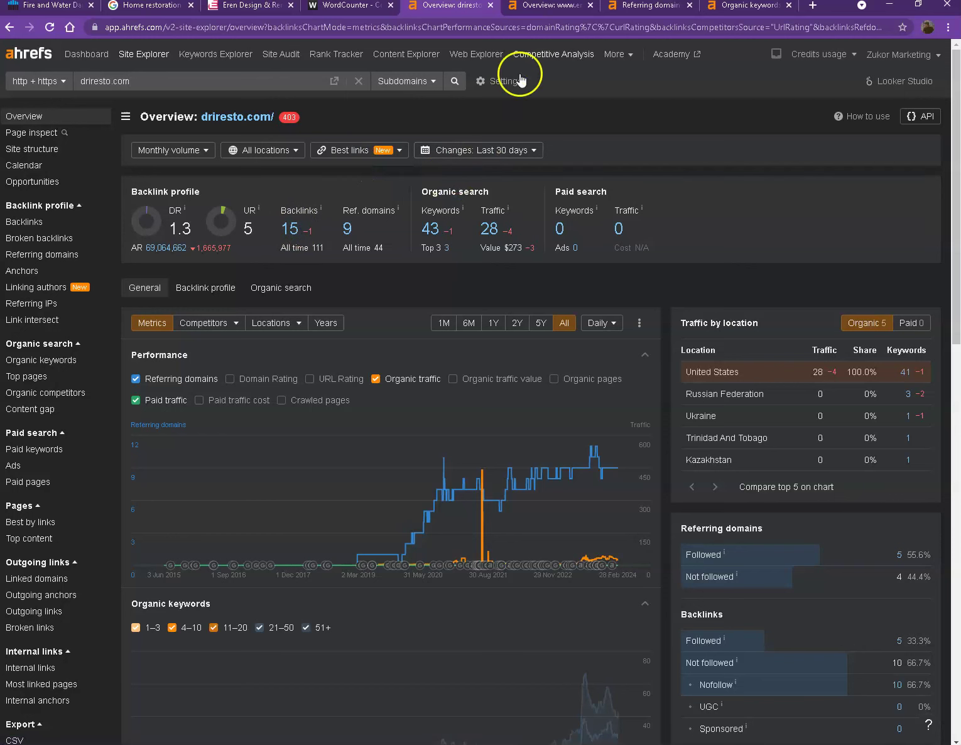
{"action": "left_click", "coordinate": [537, 5]}
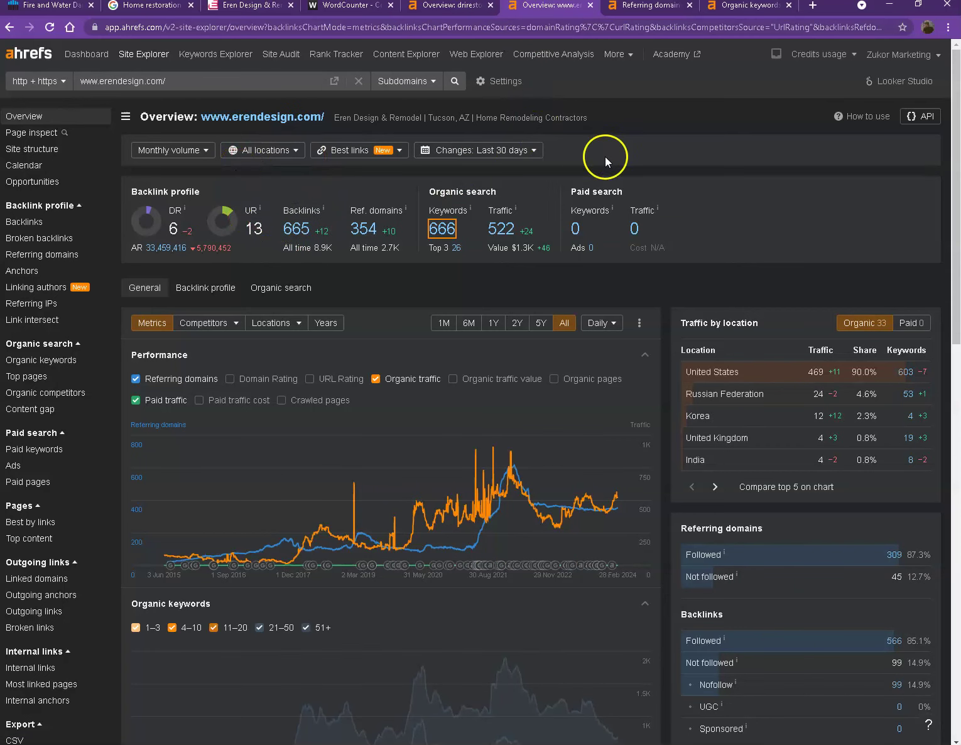
{"action": "left_click", "coordinate": [446, 7]}
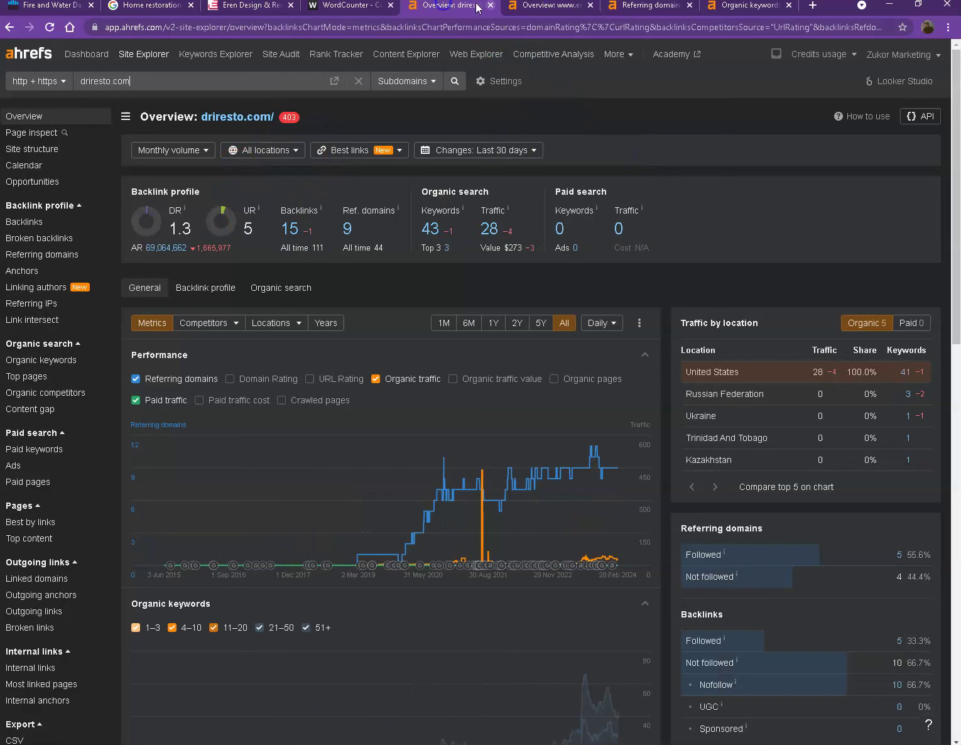
{"action": "left_click", "coordinate": [539, 5]}
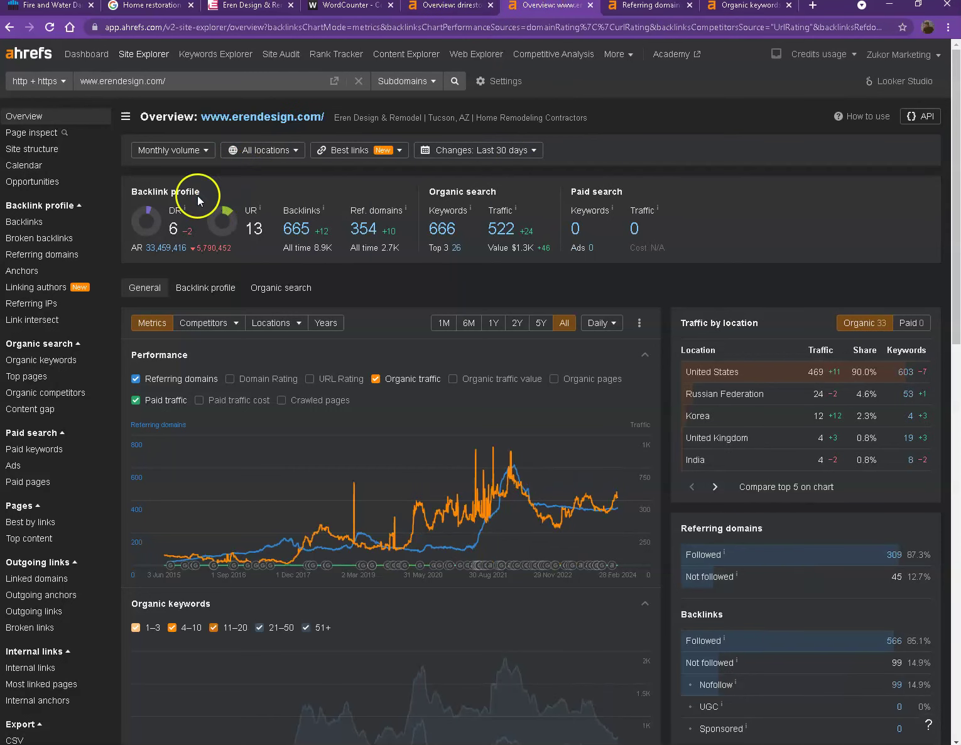
{"action": "left_click", "coordinate": [450, 13]}
{"action": "left_click", "coordinate": [540, 9]}
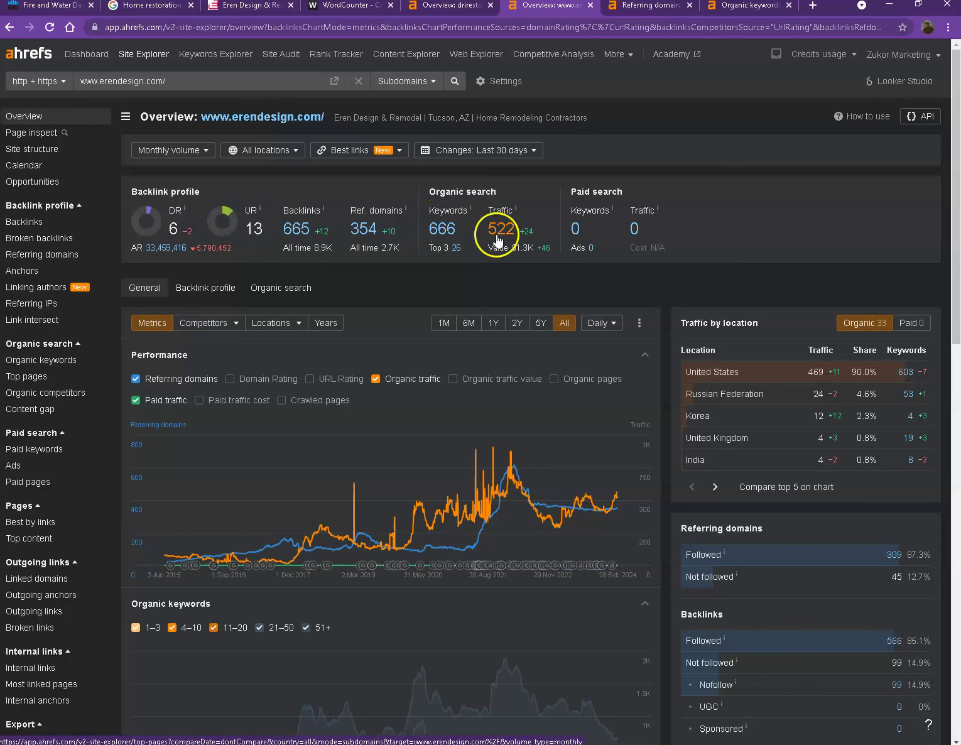
{"action": "left_click", "coordinate": [645, 11]}
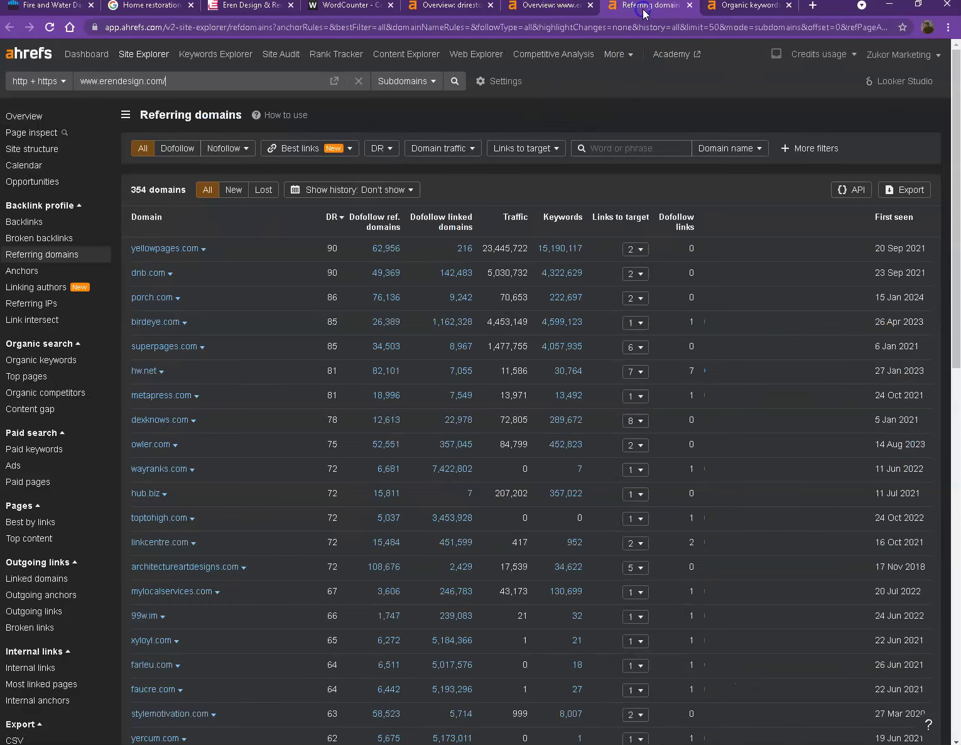
{"action": "left_click", "coordinate": [617, 26]}
{"action": "scroll", "coordinate": [264, 239], "scroll_direction": "down", "scroll_amount": 2}
{"action": "scroll", "coordinate": [264, 239], "scroll_direction": "down", "scroll_amount": 8}
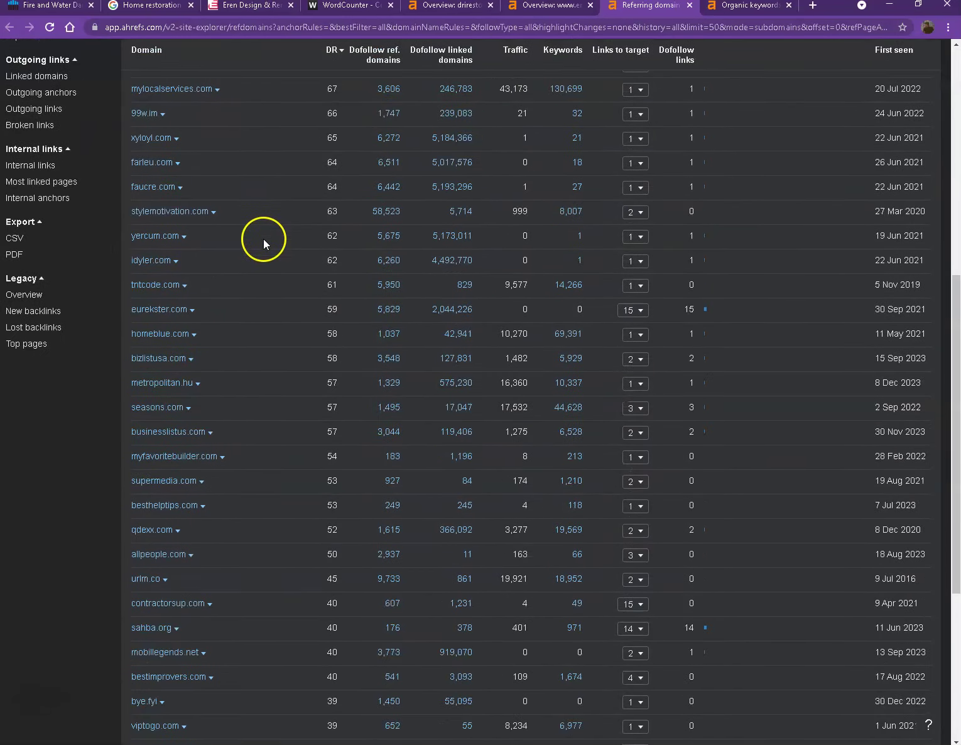
{"action": "scroll", "coordinate": [264, 241], "scroll_direction": "down", "scroll_amount": 3}
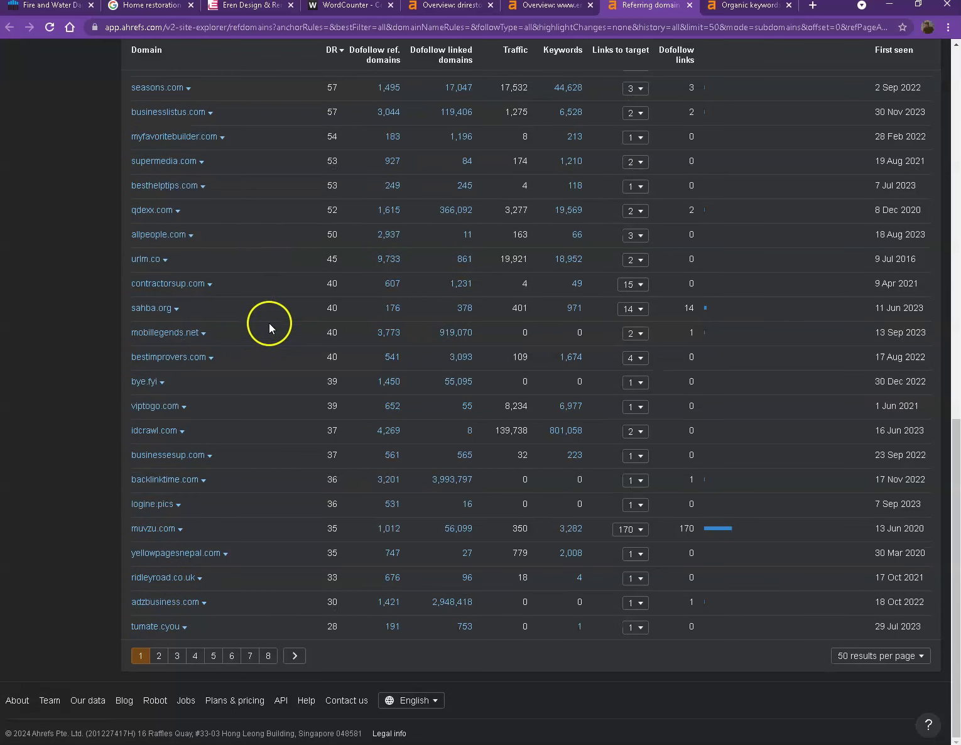
{"action": "scroll", "coordinate": [266, 328], "scroll_direction": "up", "scroll_amount": 8}
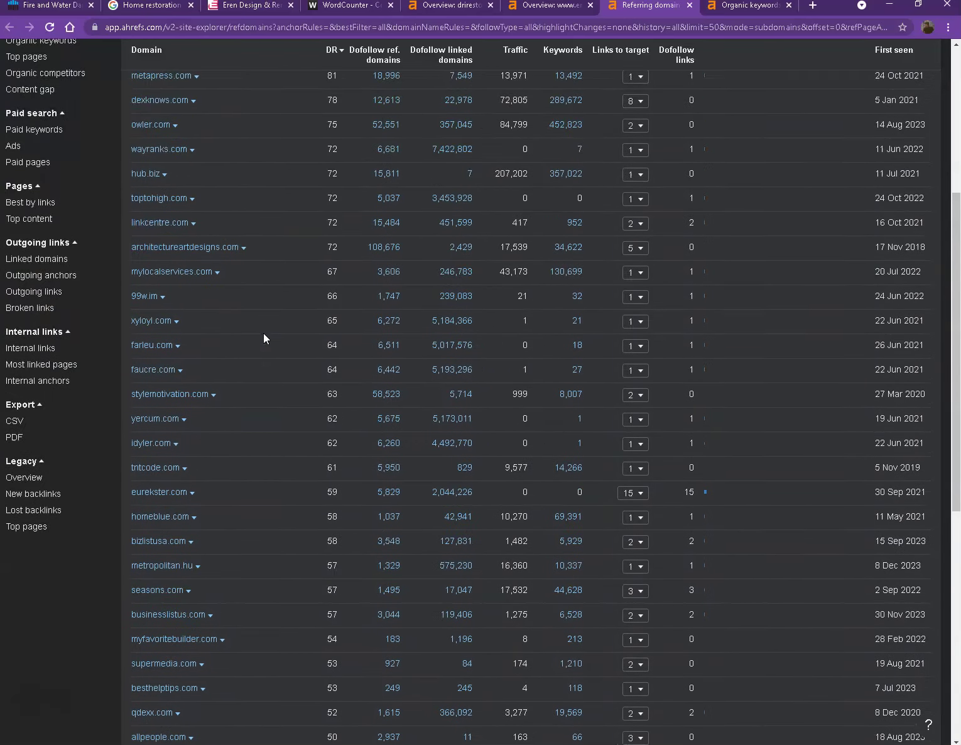
{"action": "scroll", "coordinate": [264, 333], "scroll_direction": "up", "scroll_amount": 5}
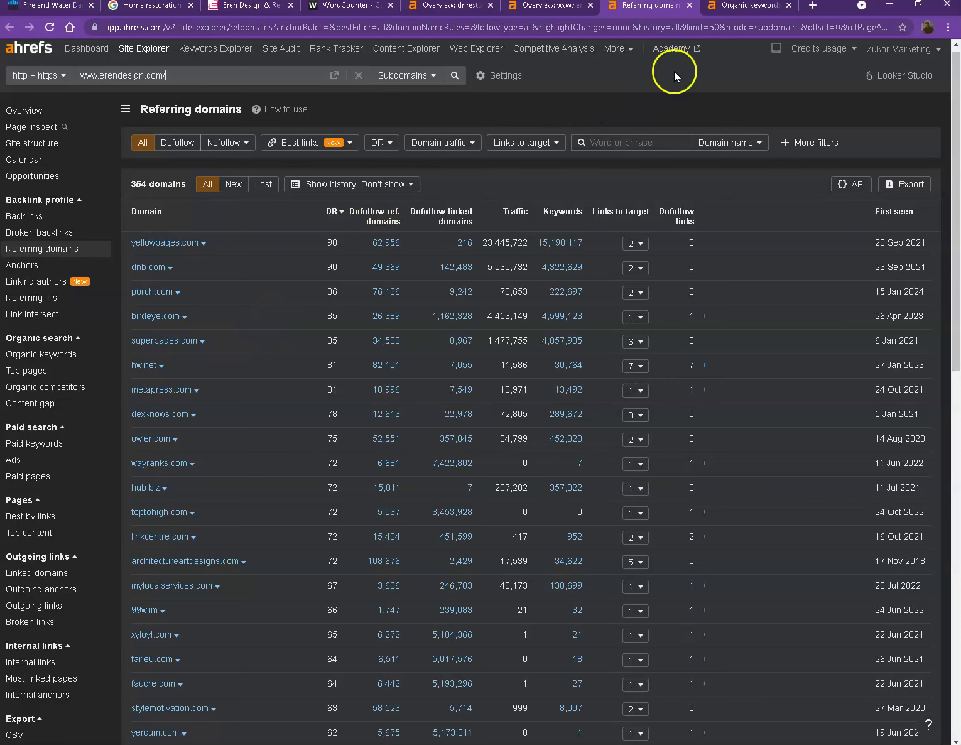
{"action": "left_click", "coordinate": [736, 8]}
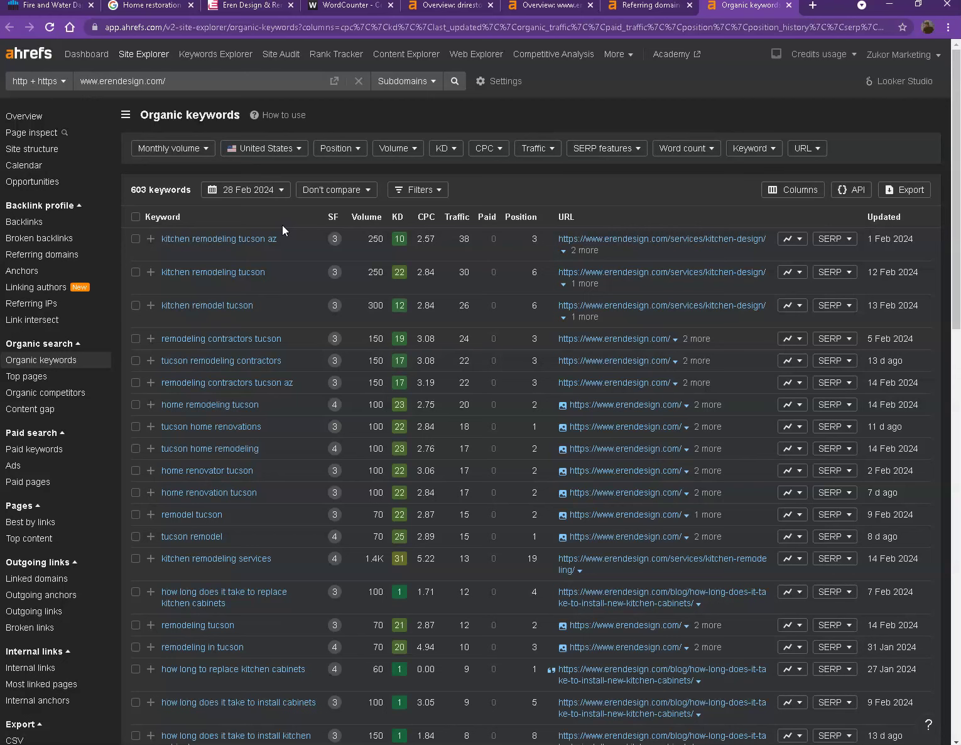
{"action": "scroll", "coordinate": [299, 289], "scroll_direction": "down", "scroll_amount": 4}
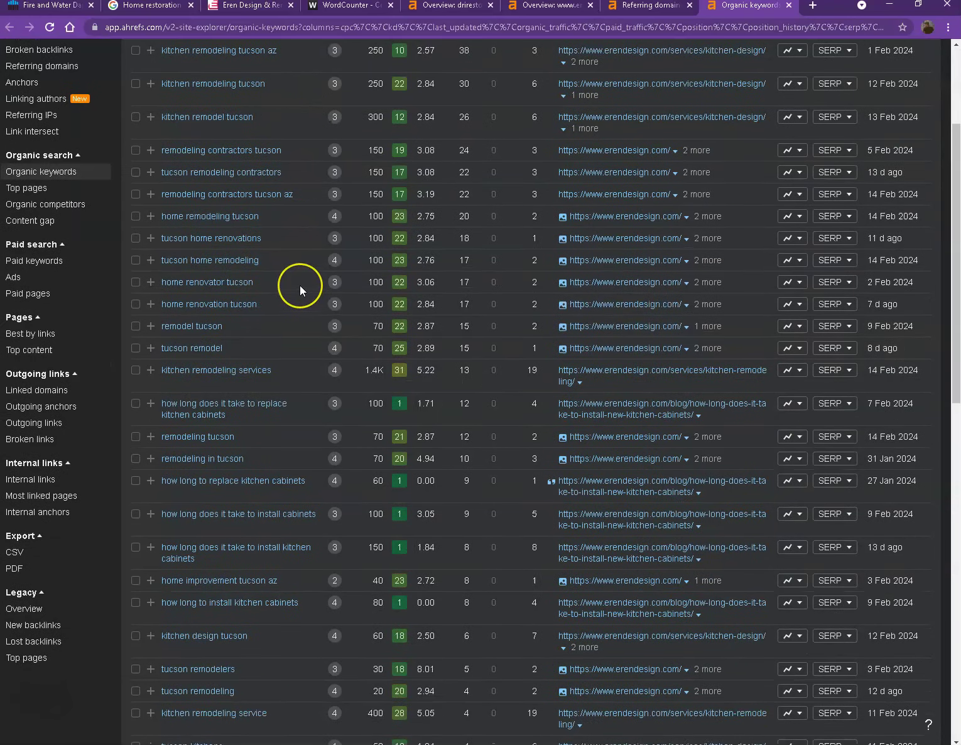
{"action": "scroll", "coordinate": [299, 285], "scroll_direction": "down", "scroll_amount": 3}
{"action": "scroll", "coordinate": [299, 286], "scroll_direction": "down", "scroll_amount": 2}
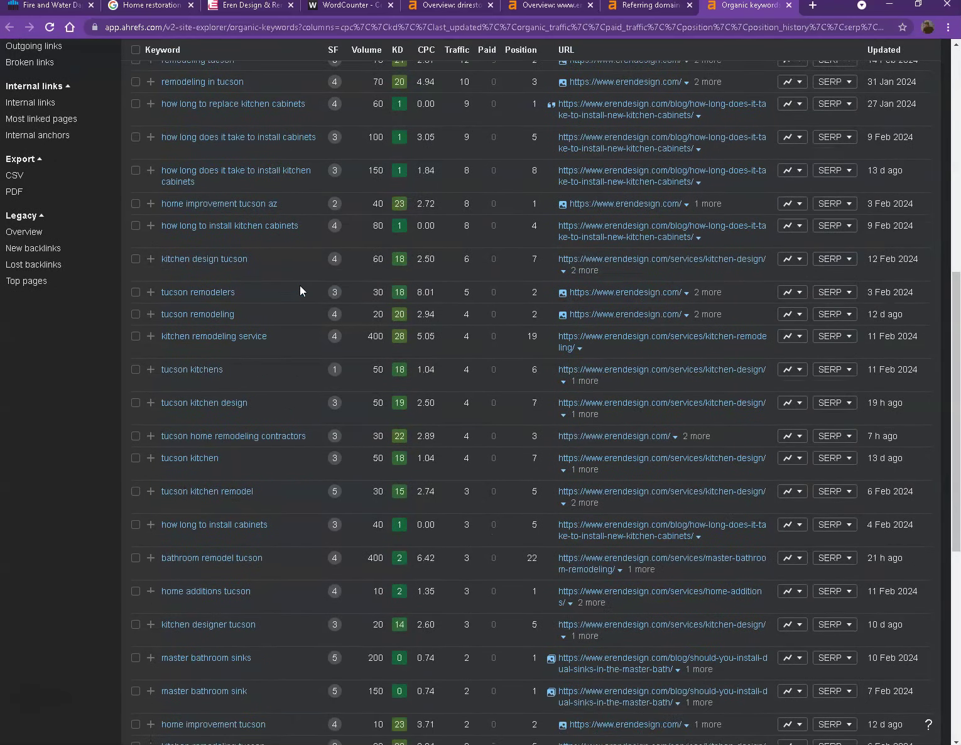
Step: Close the Referring domains and Organic keywords reports and return to the driresto.com homepage
{"action": "left_click", "coordinate": [690, 6]}
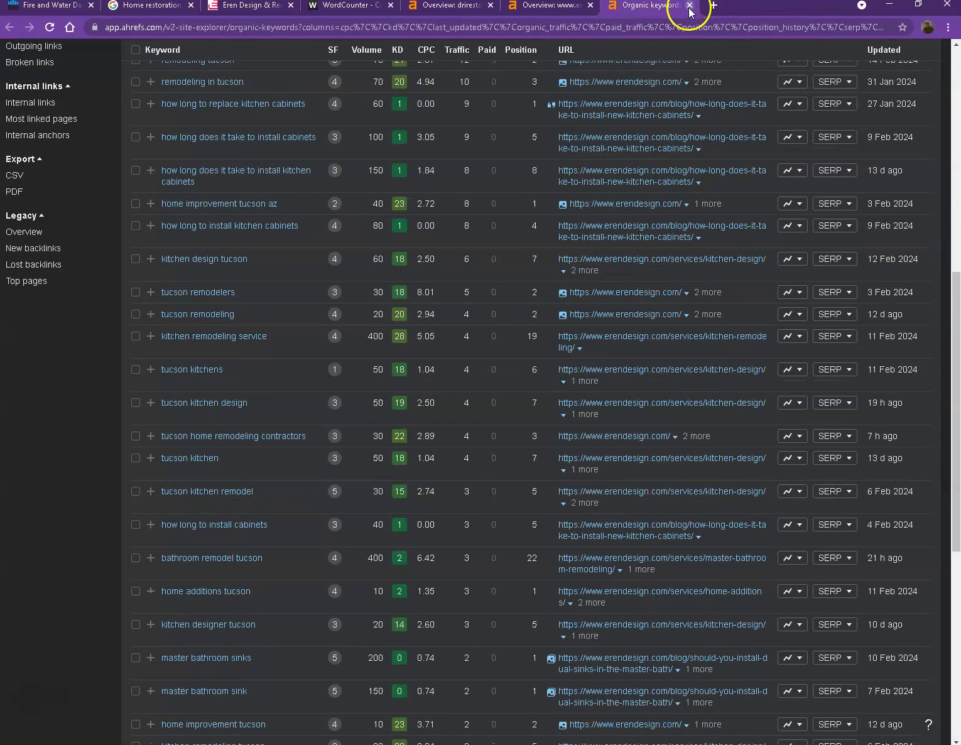
{"action": "left_click", "coordinate": [690, 5]}
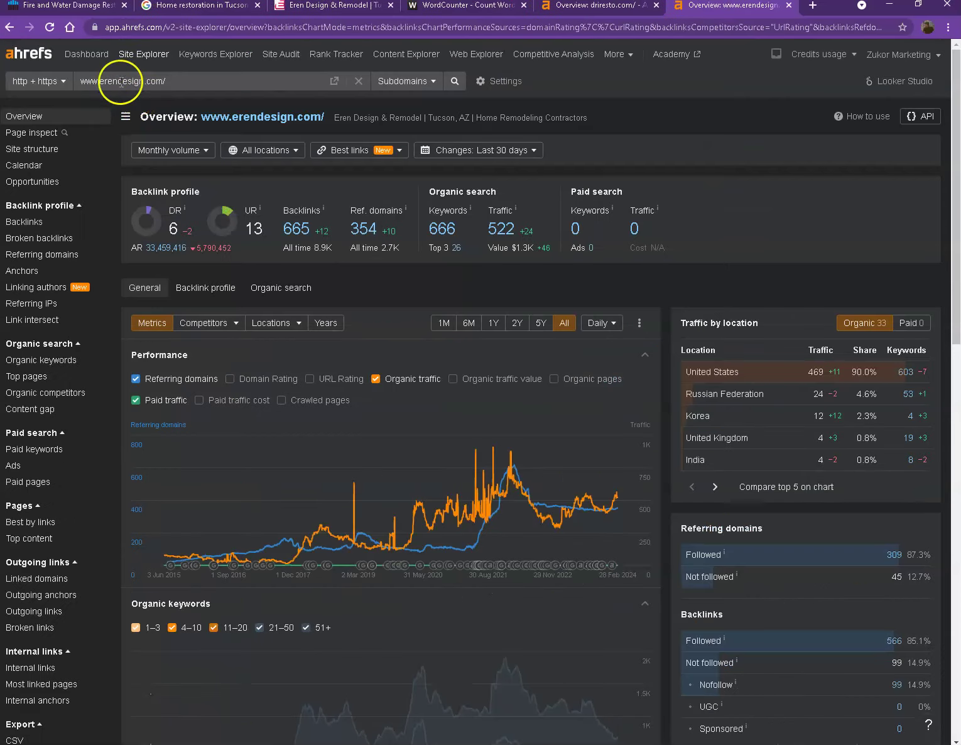
{"action": "left_click", "coordinate": [74, 9]}
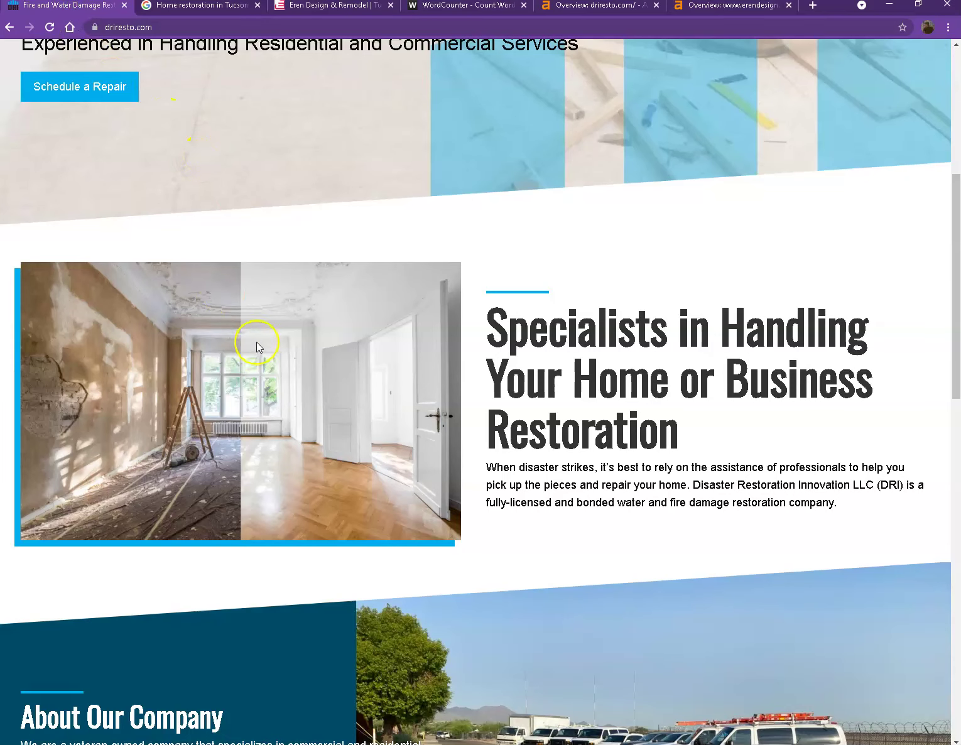
Step: Check the file name of the before-and-after room image through the save dialog, without saving the image
{"action": "right_click", "coordinate": [258, 319]}
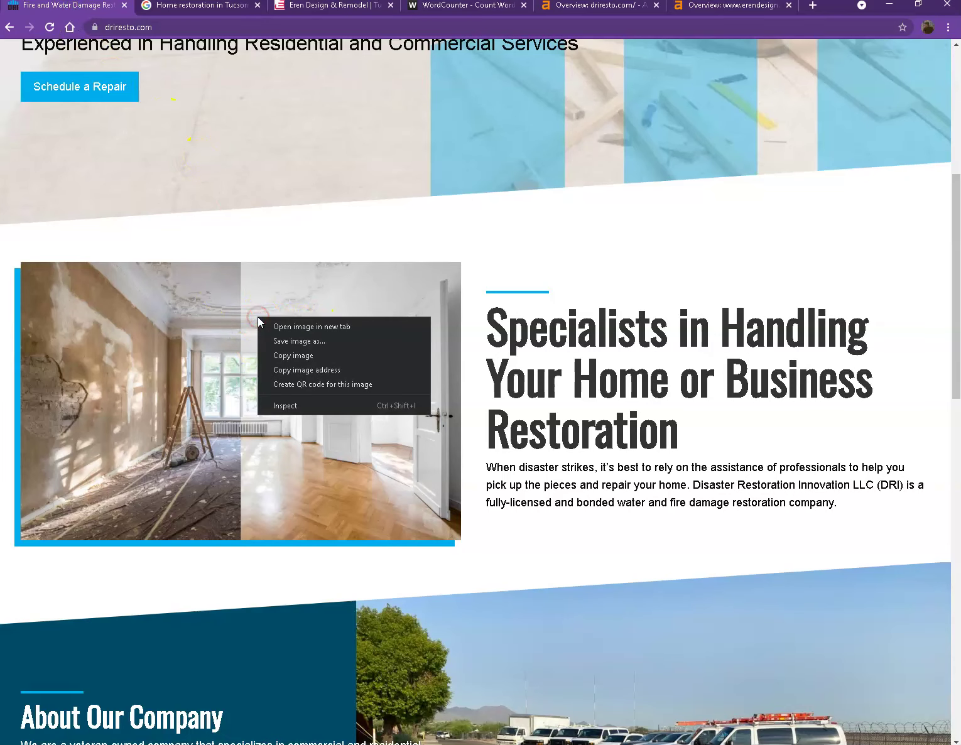
{"action": "left_click", "coordinate": [291, 340]}
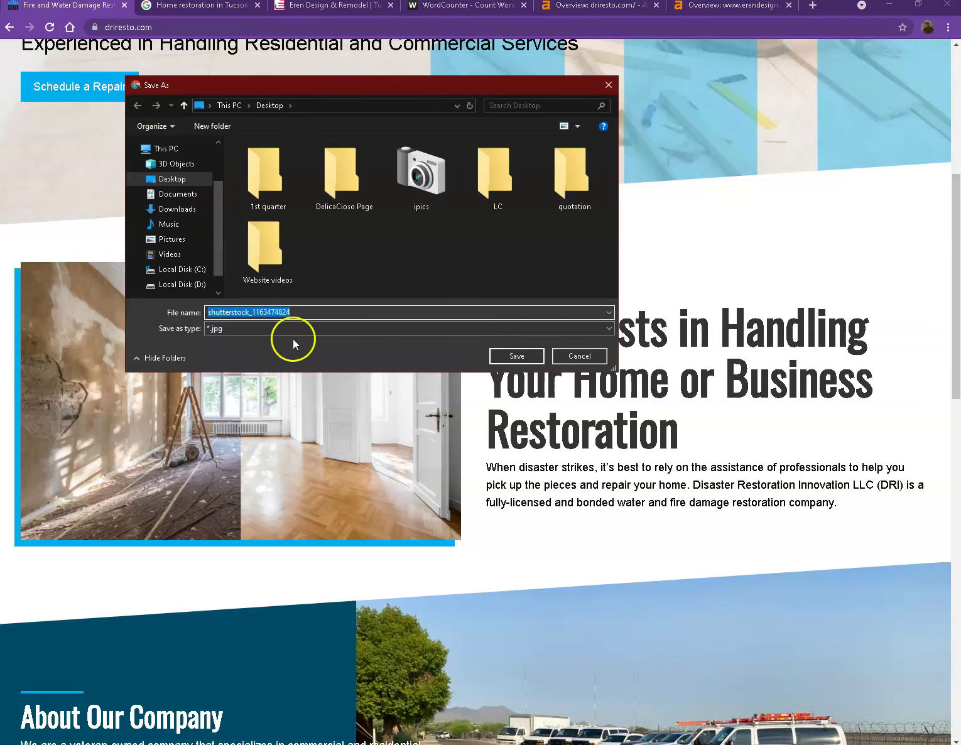
{"action": "left_click", "coordinate": [322, 311]}
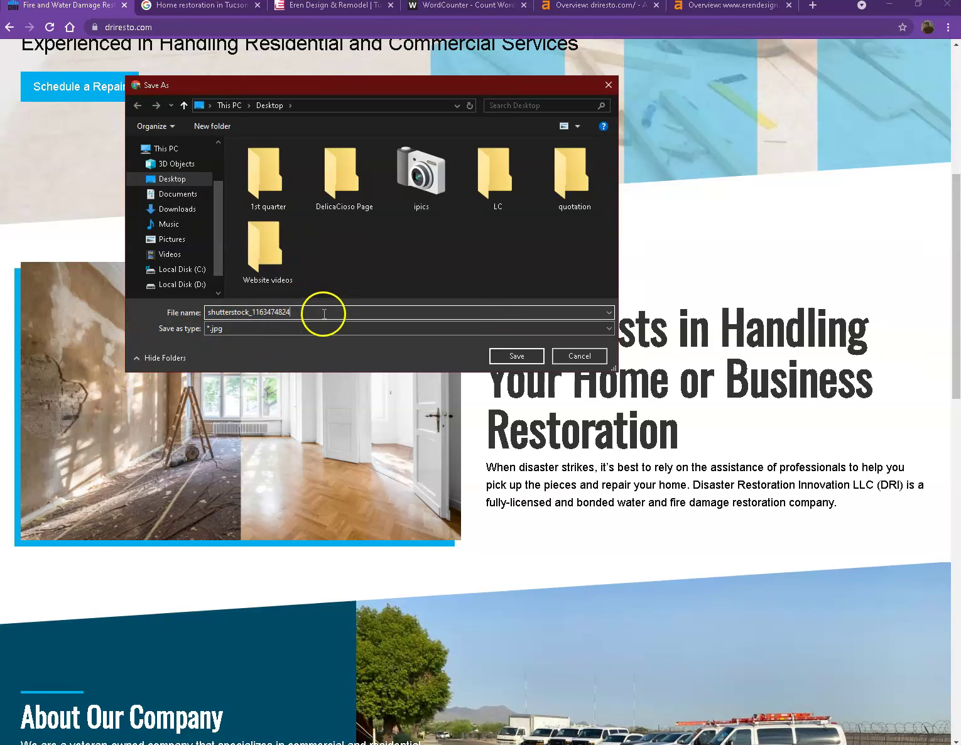
{"action": "key", "text": "ctrl+a"}
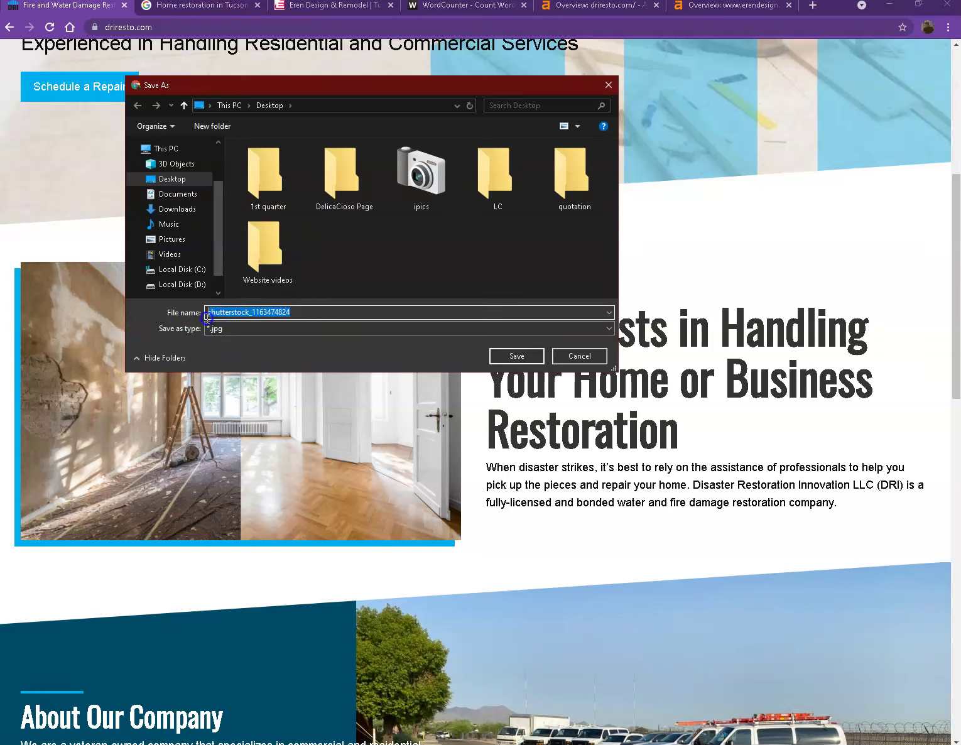
{"action": "left_click", "coordinate": [579, 356]}
Step: Review the driresto.com homepage content from the hero banner down to the footer and back
{"action": "scroll", "coordinate": [563, 437], "scroll_direction": "up", "scroll_amount": 5}
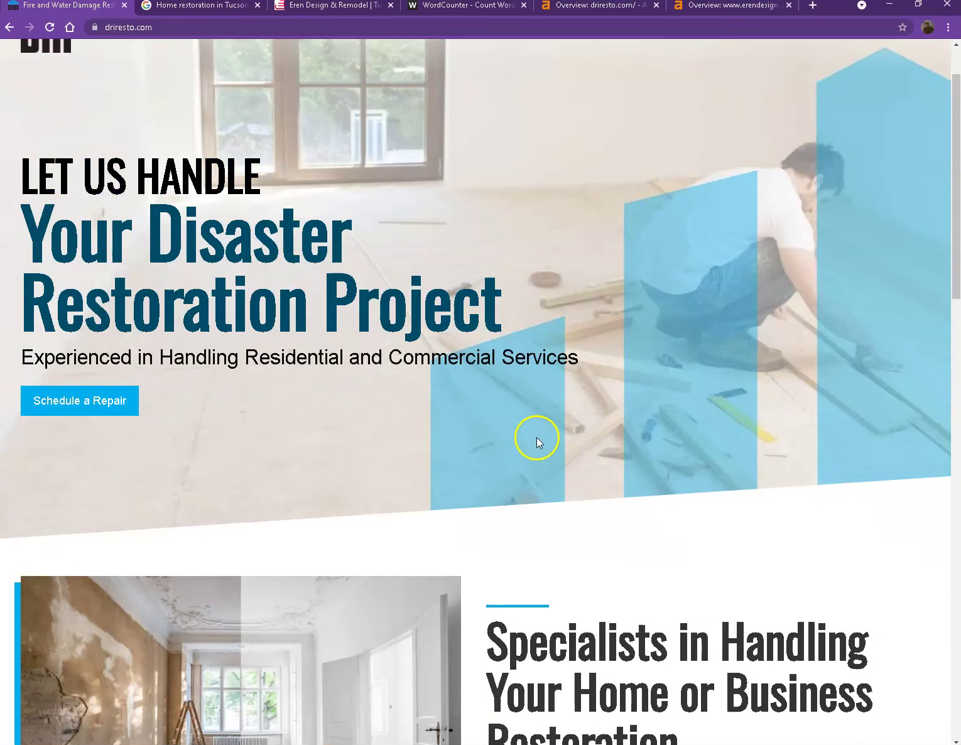
{"action": "scroll", "coordinate": [541, 434], "scroll_direction": "down", "scroll_amount": 16}
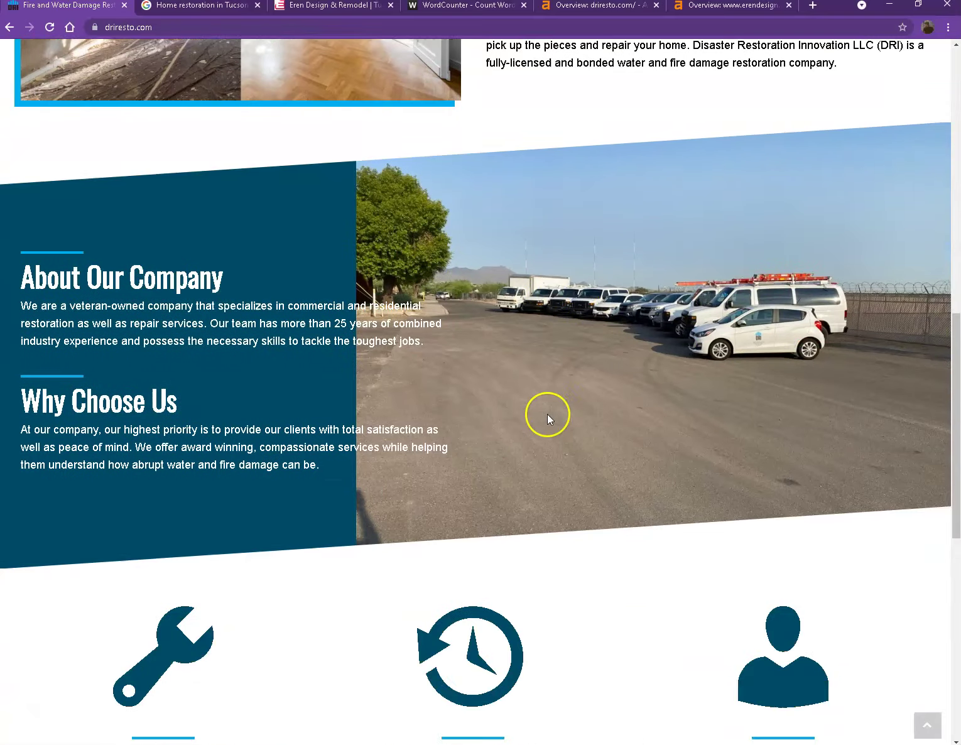
{"action": "scroll", "coordinate": [547, 419], "scroll_direction": "down", "scroll_amount": 5}
{"action": "scroll", "coordinate": [494, 397], "scroll_direction": "up", "scroll_amount": 7}
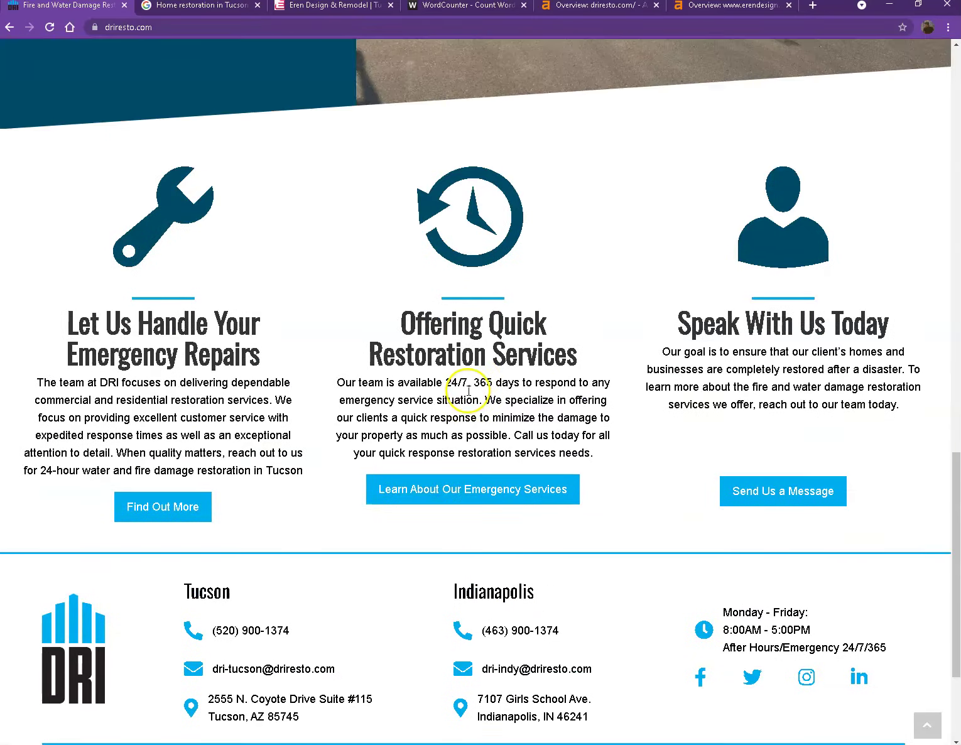
{"action": "scroll", "coordinate": [384, 408], "scroll_direction": "up", "scroll_amount": 16}
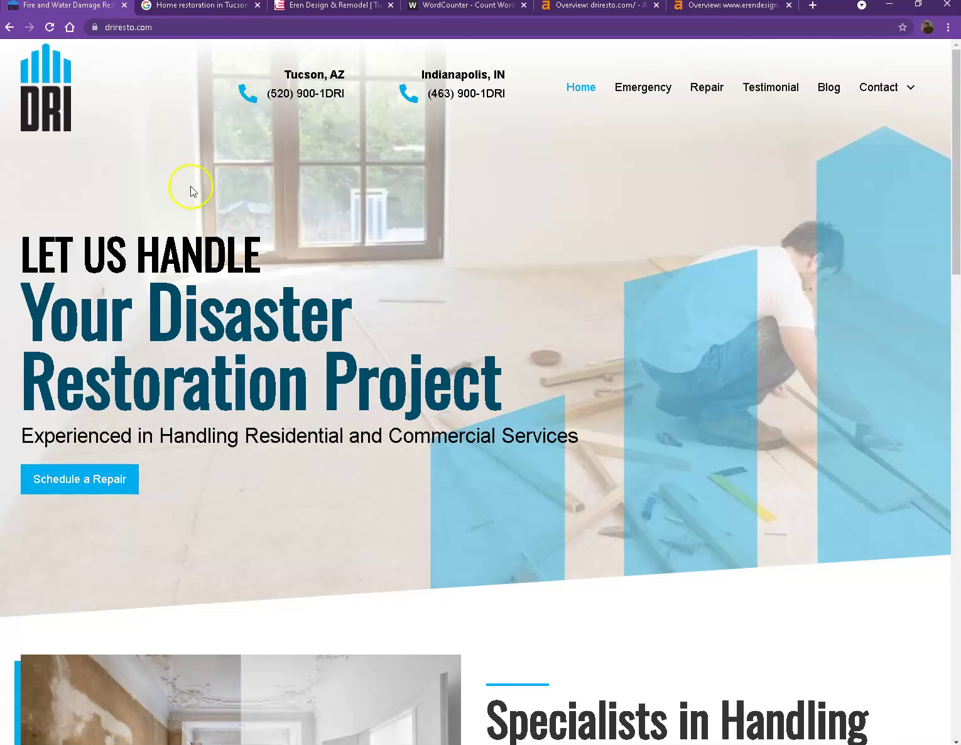
Step: Look over the business listings in the Google results for "Home restoration in Tucson AZ", and return to the driresto.com homepage
{"action": "left_click", "coordinate": [188, 6]}
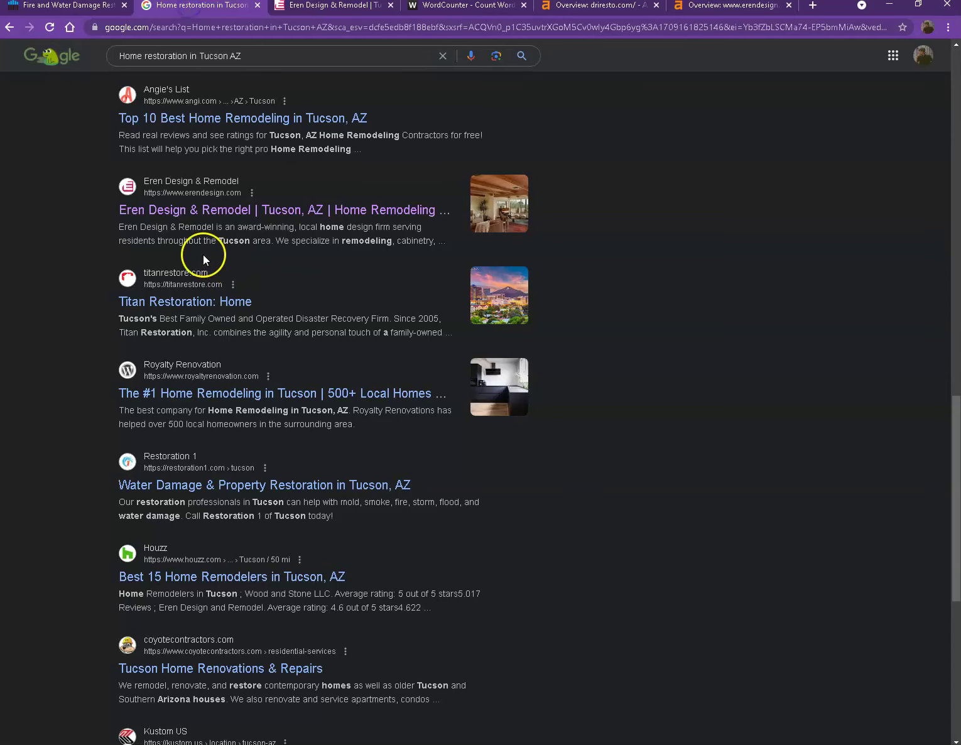
{"action": "scroll", "coordinate": [203, 255], "scroll_direction": "up", "scroll_amount": 12}
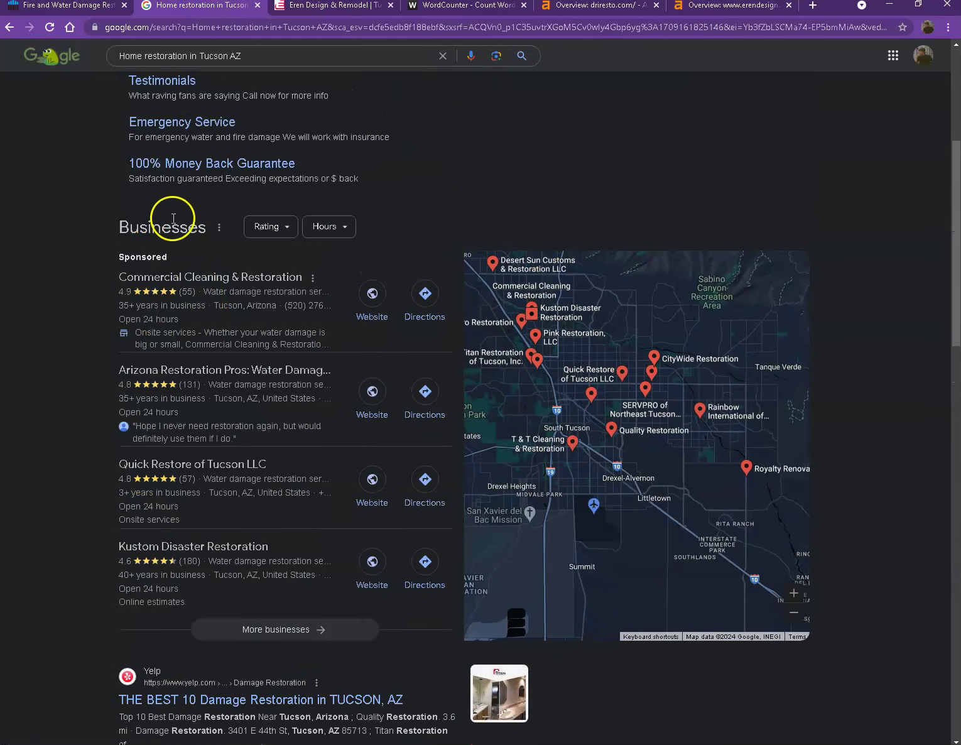
{"action": "left_click", "coordinate": [84, 8]}
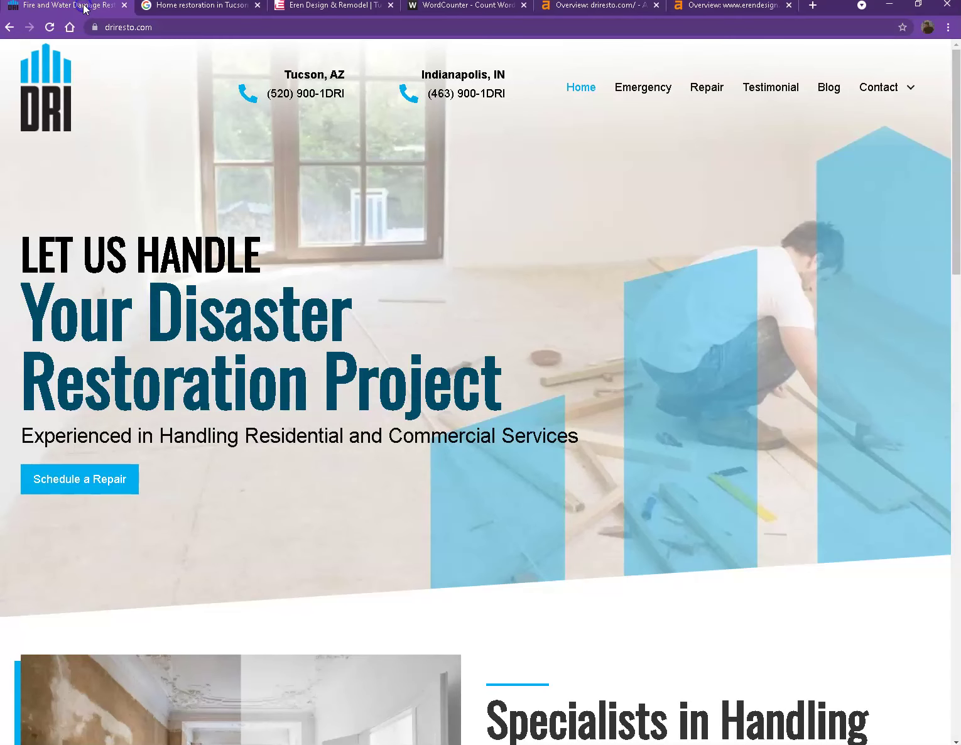